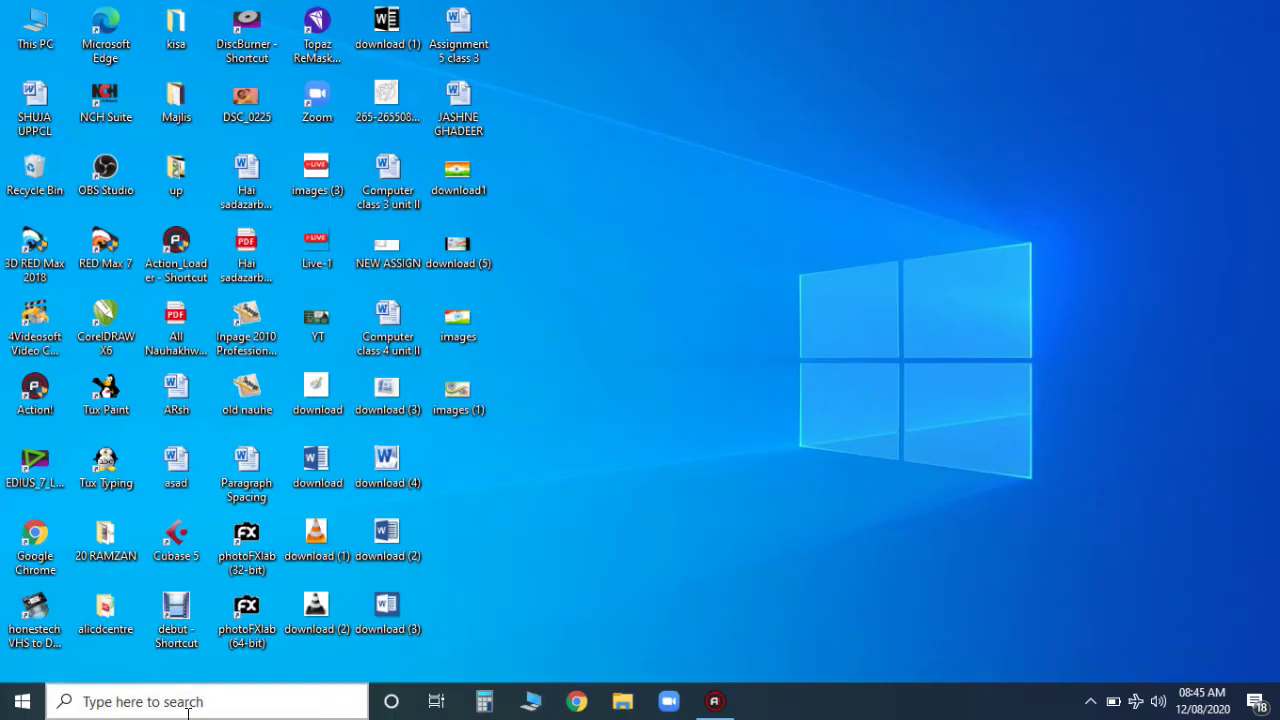
Step: Launch Paint from Windows search with 'ms pa' and maximize its blank Untitled canvas
click(181, 713)
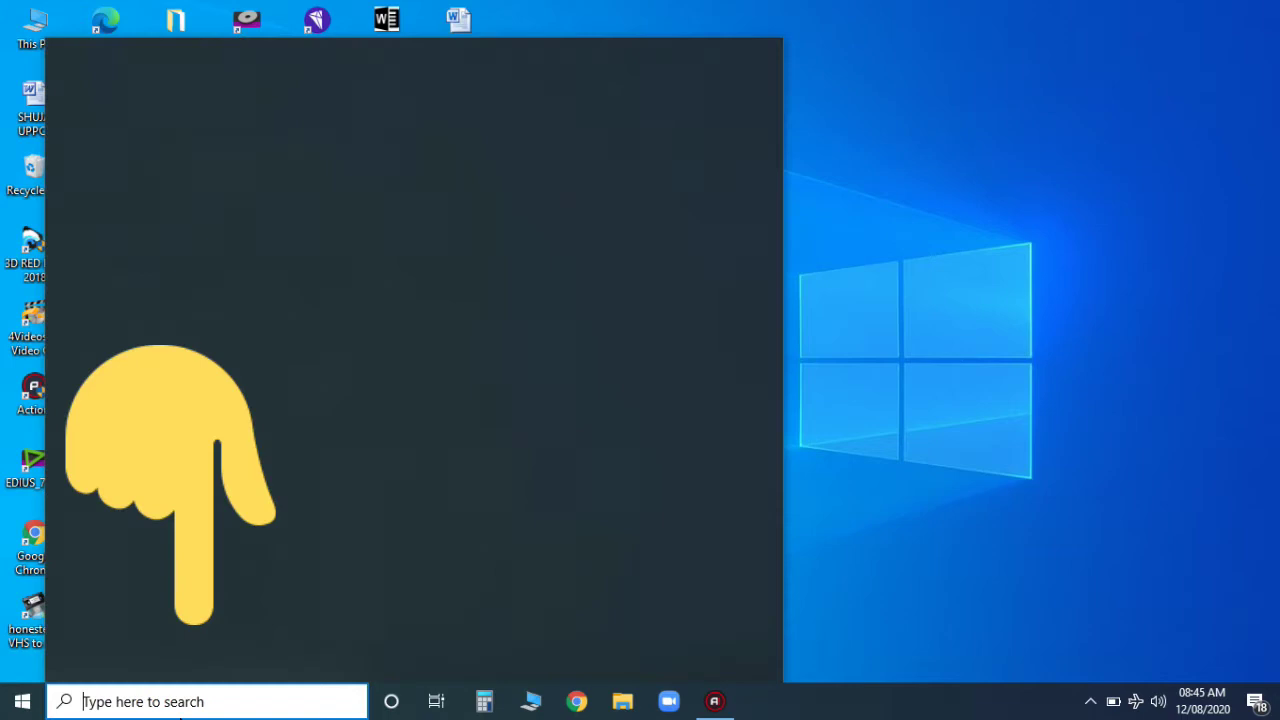
text(ms)
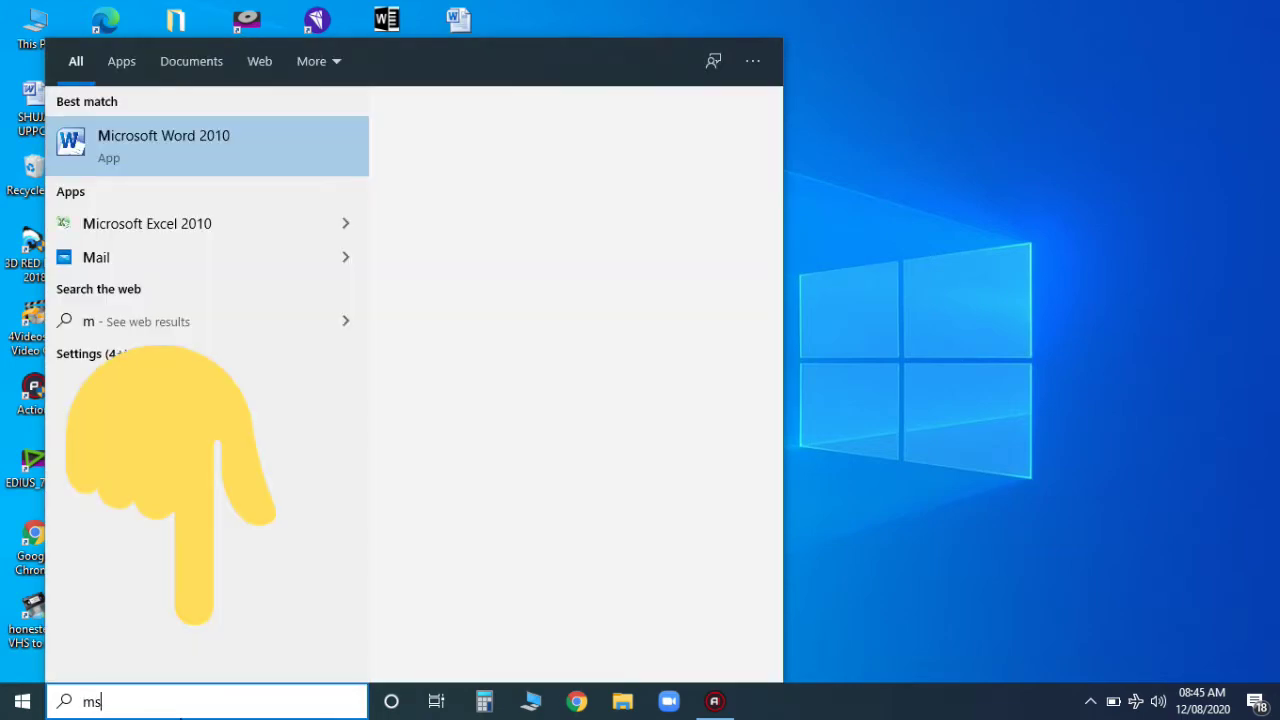
text( pa)
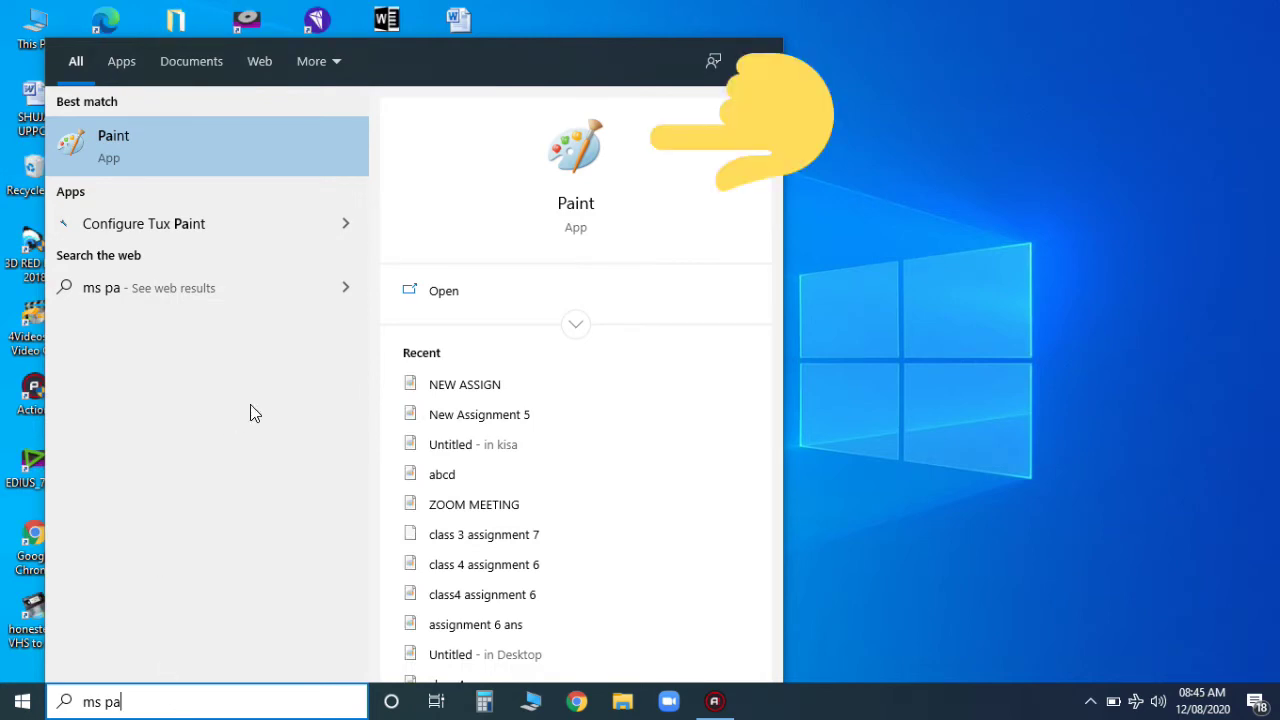
click(172, 147)
click(917, 101)
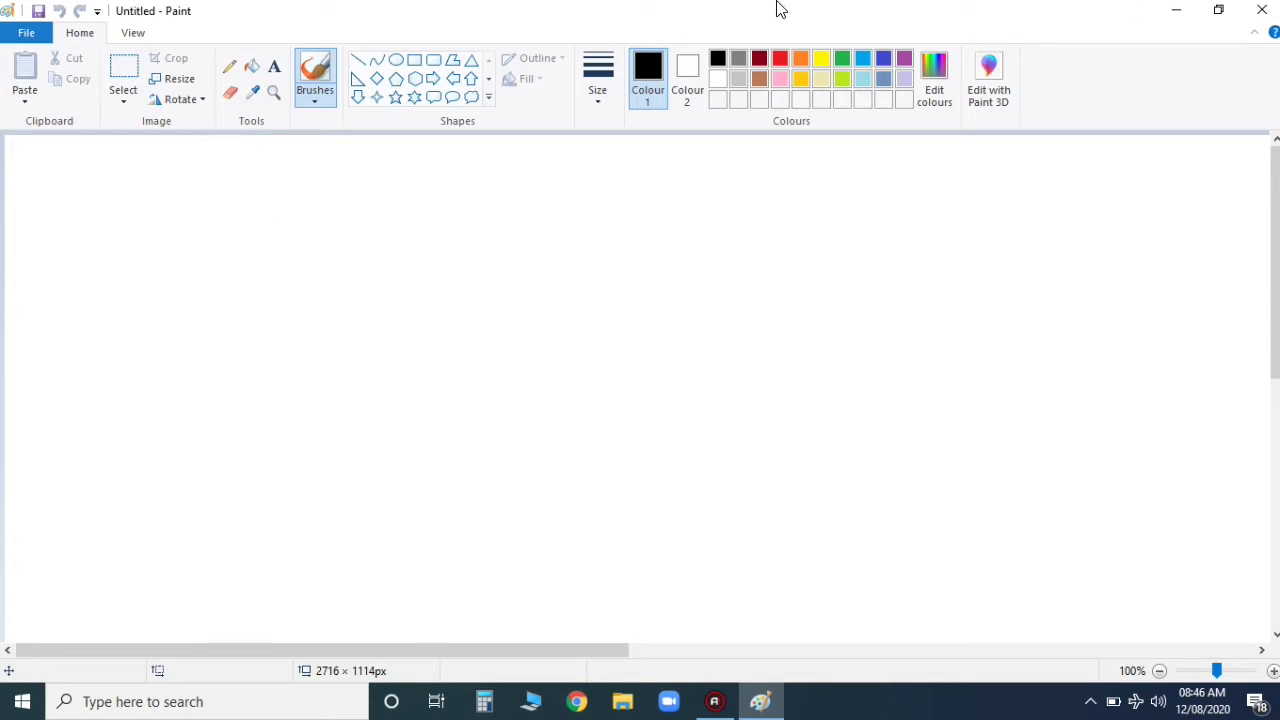
Step: Magnify the screen to 200% and draw two overlapping hill-shaped curves with the Pencil
key(super+plus)
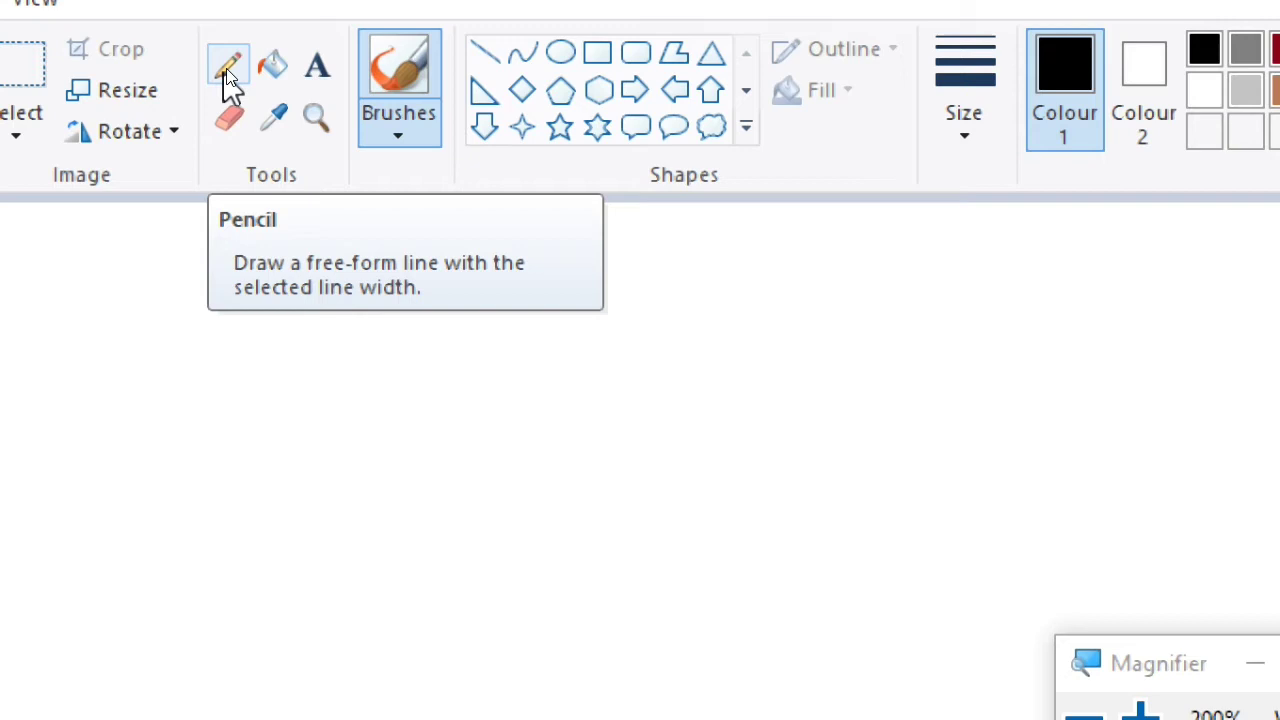
click(229, 78)
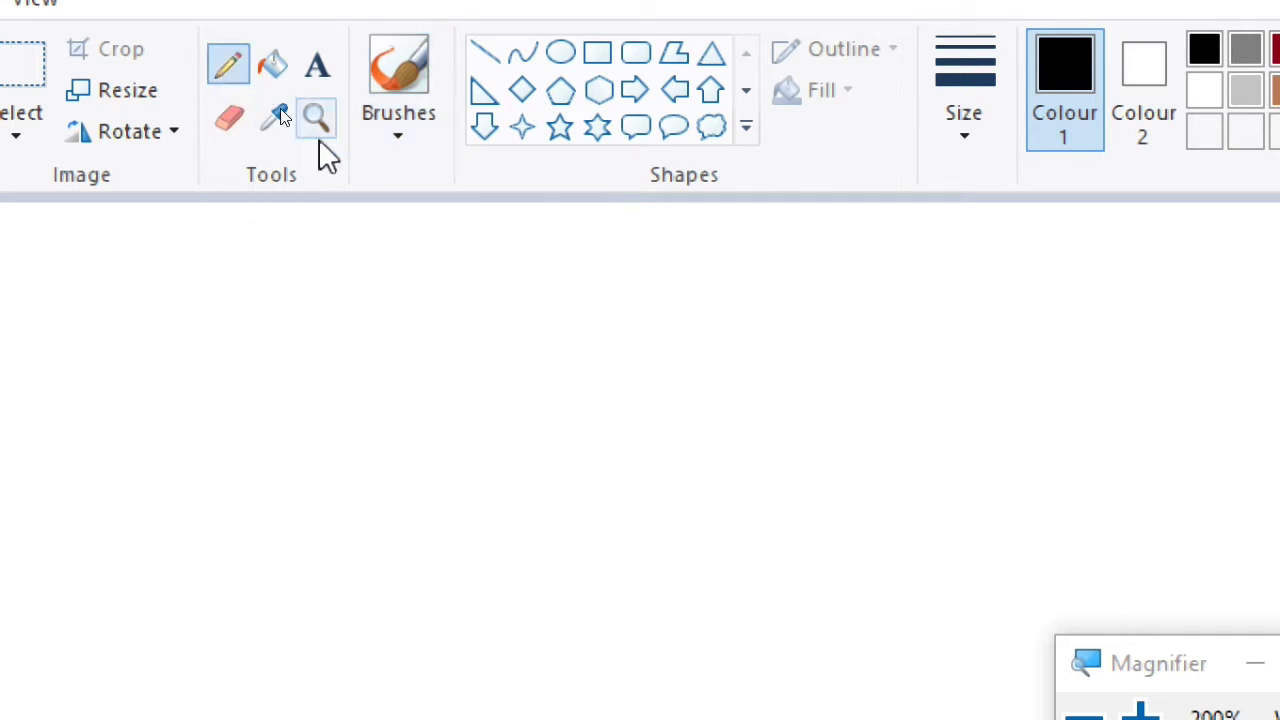
mouse_move(399, 406)
mouse_down()
mouse_move(435, 315)
mouse_move(516, 303)
mouse_move(650, 408)
mouse_move(667, 303)
mouse_move(741, 267)
mouse_move(860, 377)
mouse_up()
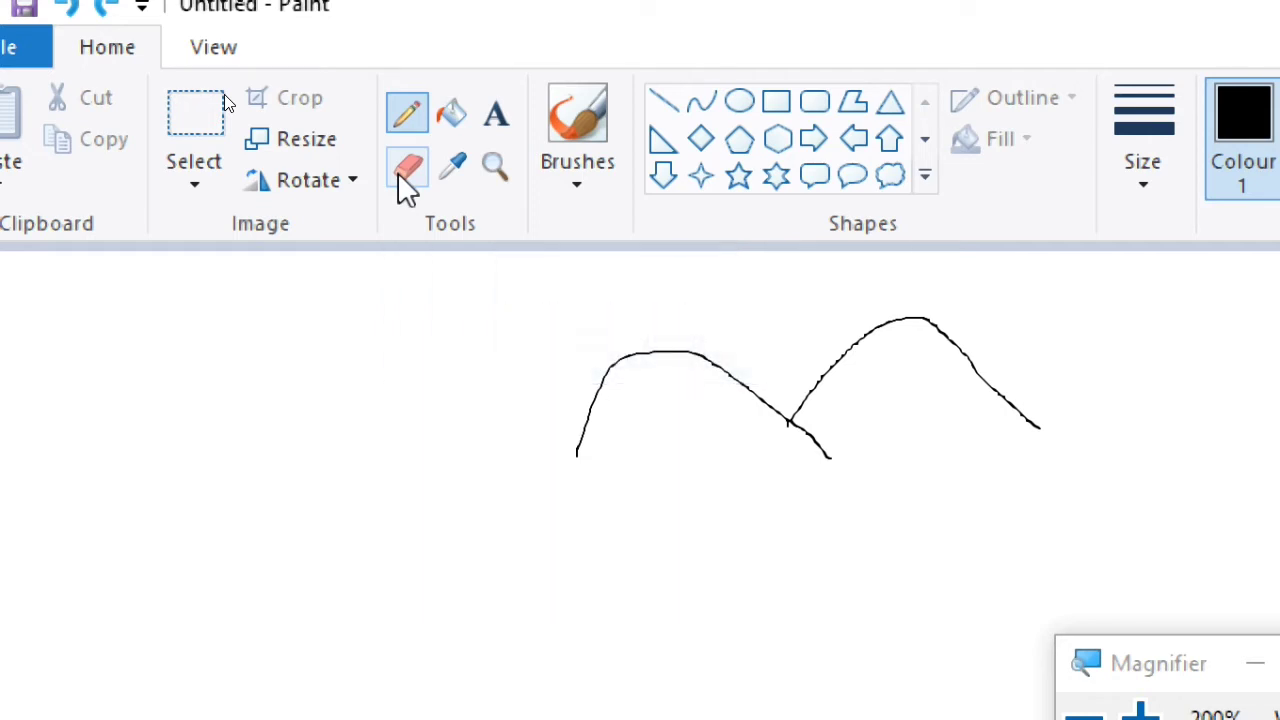
Step: Erase both hill curves with an enlarged Eraser, shrink it back, and turn off magnification
click(406, 176)
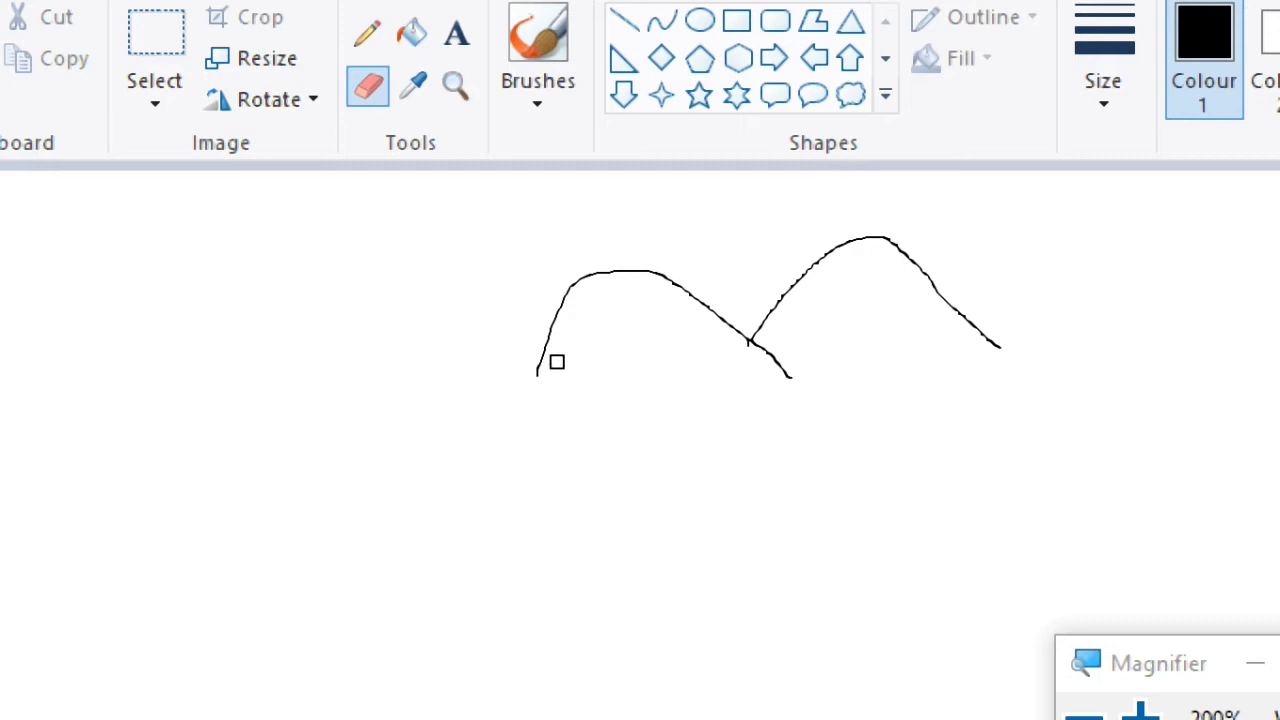
drag(549, 343, 529, 403)
drag(551, 333, 566, 309)
key(ctrl+plus)
key(ctrl+plus)
key(ctrl+plus)
key(ctrl+plus)
key(ctrl+plus)
key(ctrl+plus)
key(ctrl+plus)
key(ctrl+plus)
key(ctrl+plus)
key(ctrl+plus)
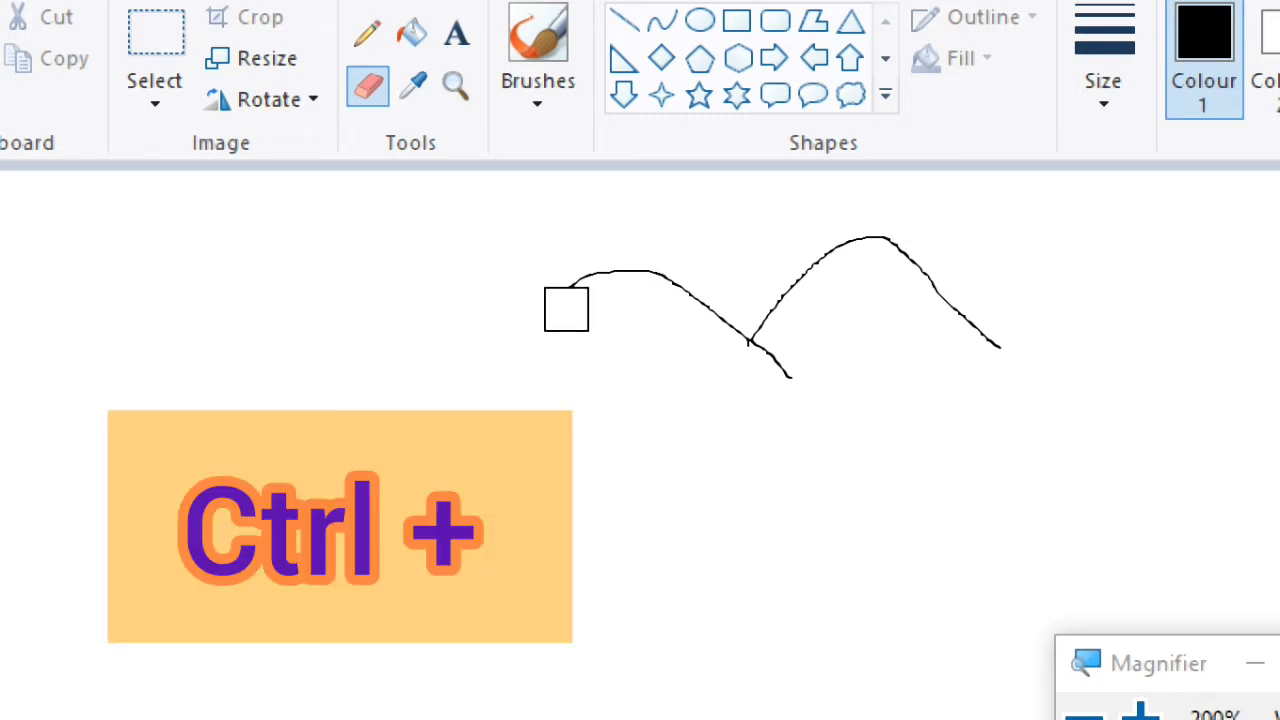
key(ctrl+plus)
key(ctrl+plus)
key(ctrl+plus)
key(ctrl+plus)
key(ctrl+plus)
key(ctrl+plus)
key(ctrl+plus)
key(ctrl+plus)
key(ctrl+plus)
key(ctrl+plus)
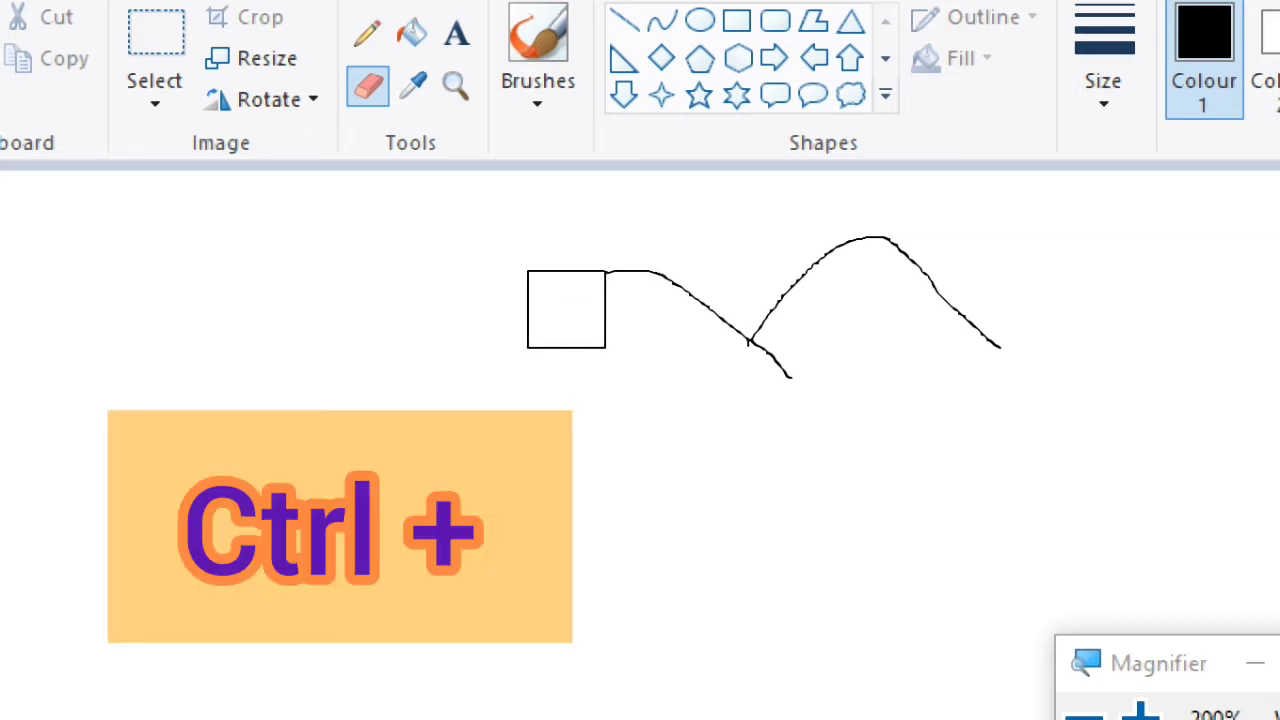
mouse_move(566, 309)
mouse_down()
mouse_move(649, 296)
mouse_move(818, 375)
mouse_move(796, 279)
mouse_move(830, 245)
mouse_move(960, 305)
mouse_move(971, 335)
mouse_up()
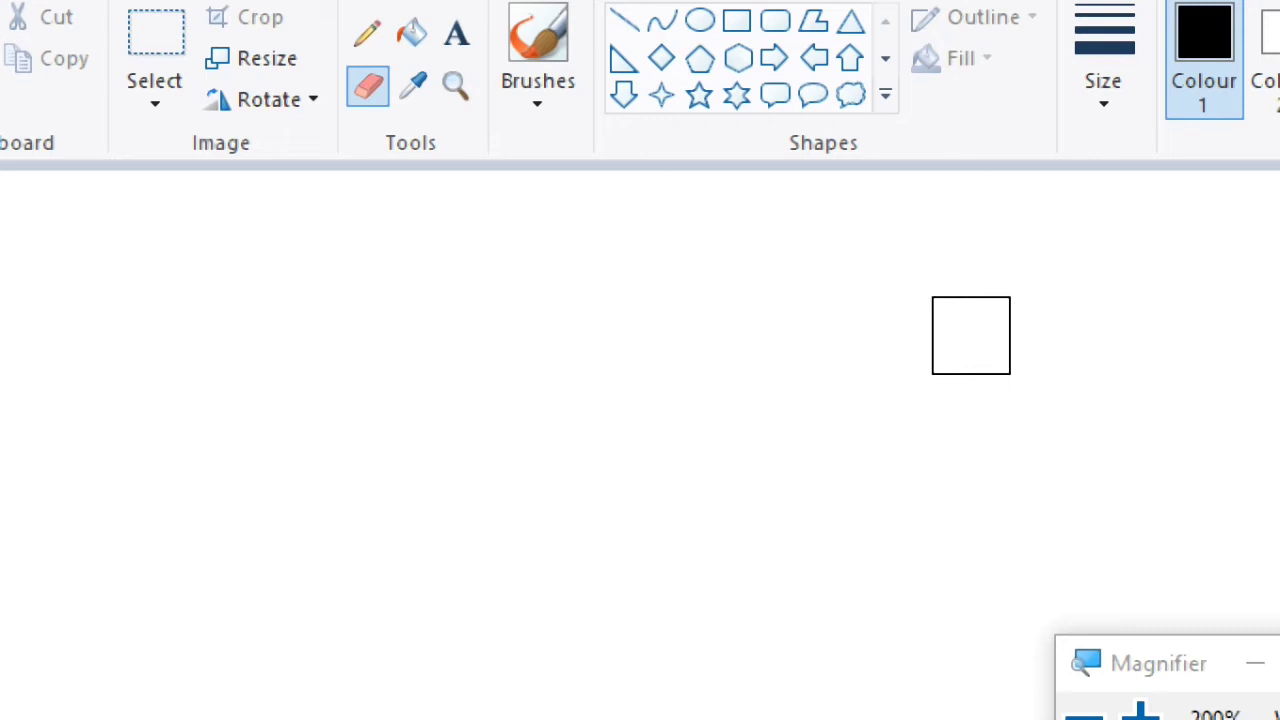
key(ctrl+minus)
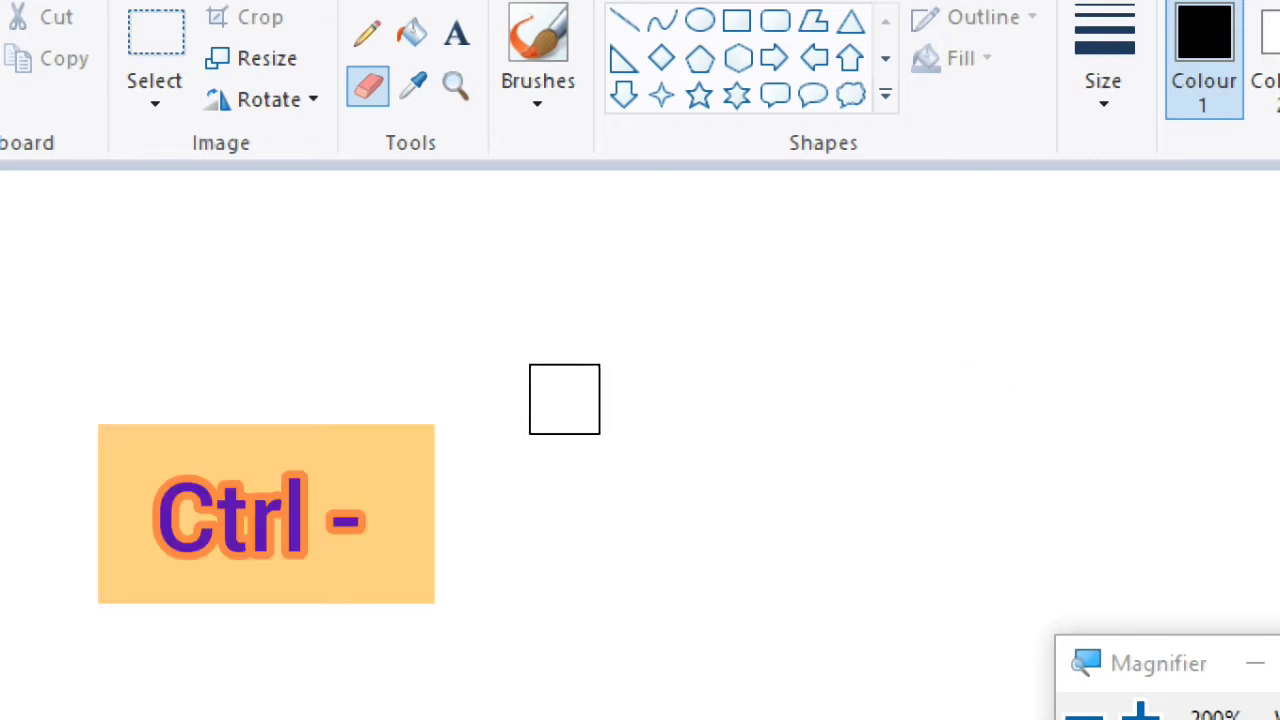
key(ctrl+minus)
key(ctrl+minus)
key(ctrl+minus)
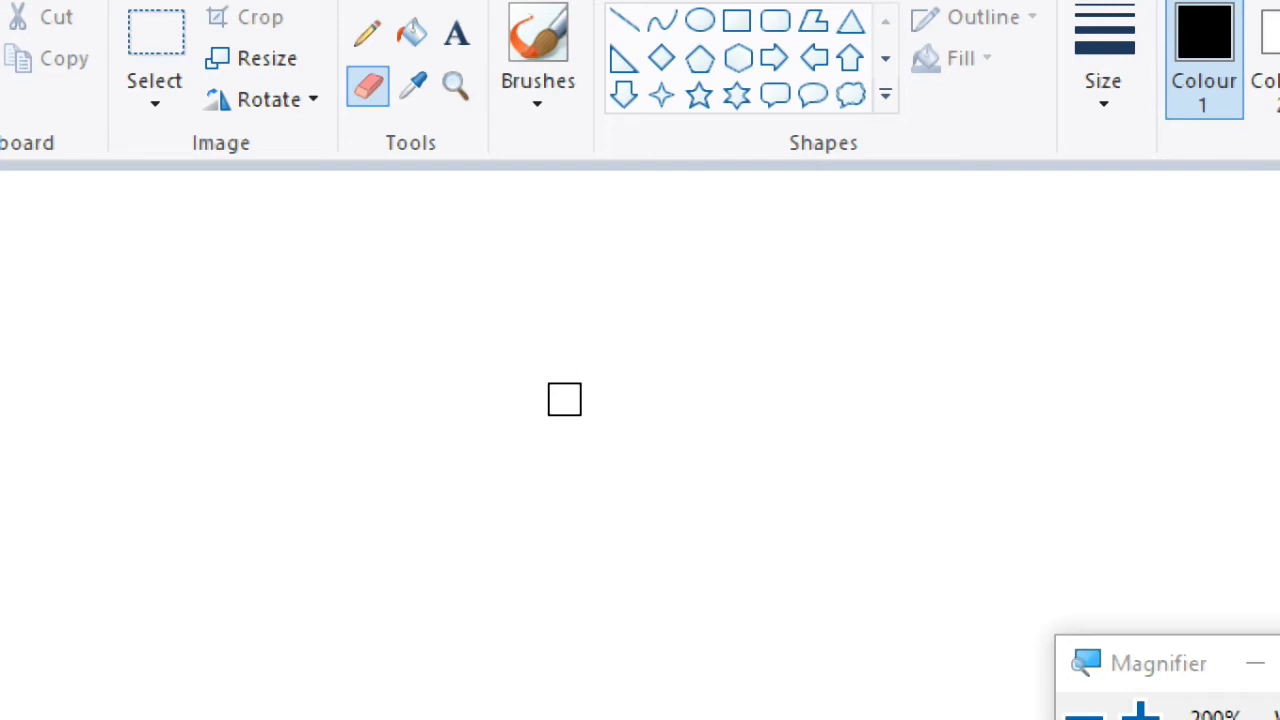
key(super+Escape)
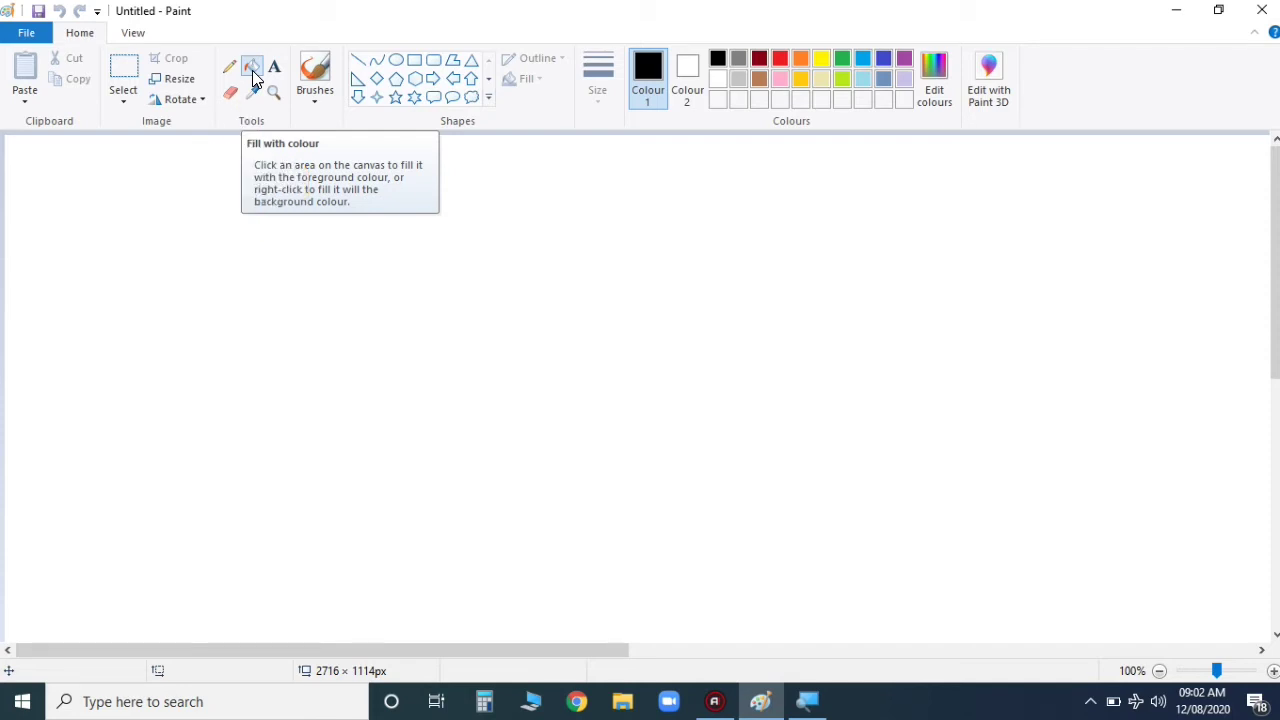
Step: Draw a pentagon, rectangle and hexagon in a row, a diamond at far right, and a star below
click(394, 84)
drag(318, 216, 152, 383)
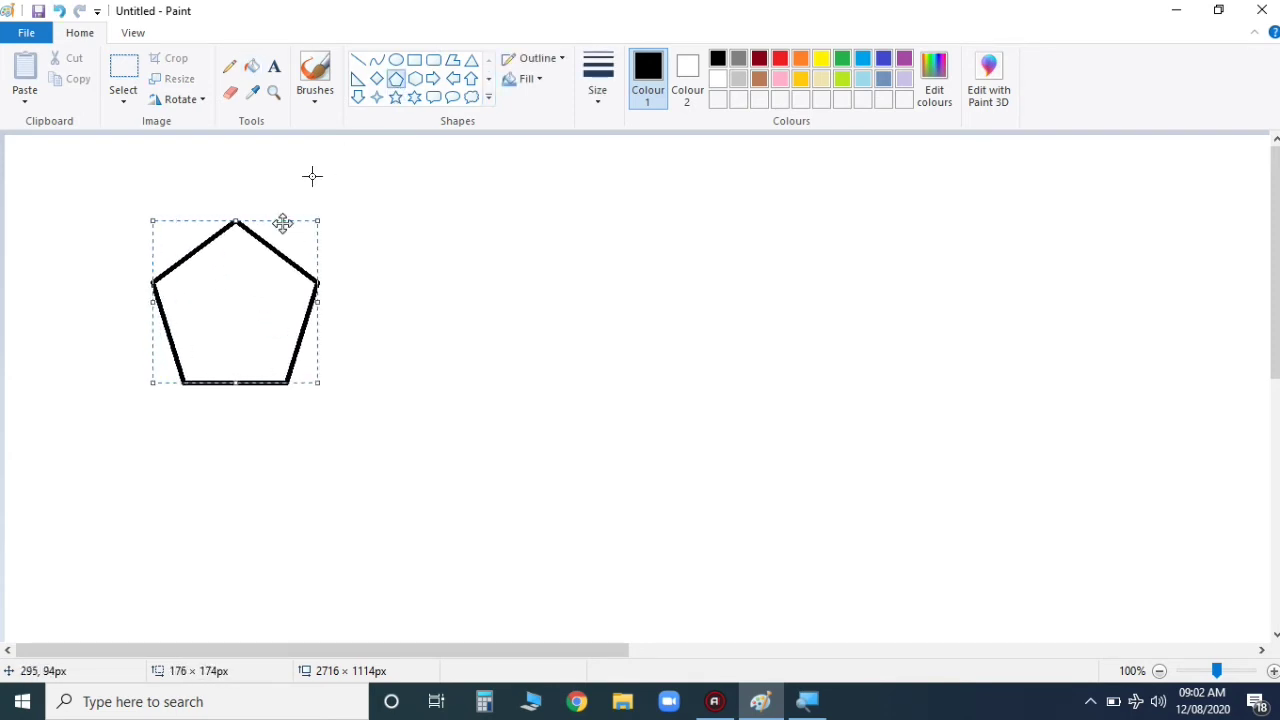
click(410, 62)
drag(382, 234, 570, 381)
click(415, 78)
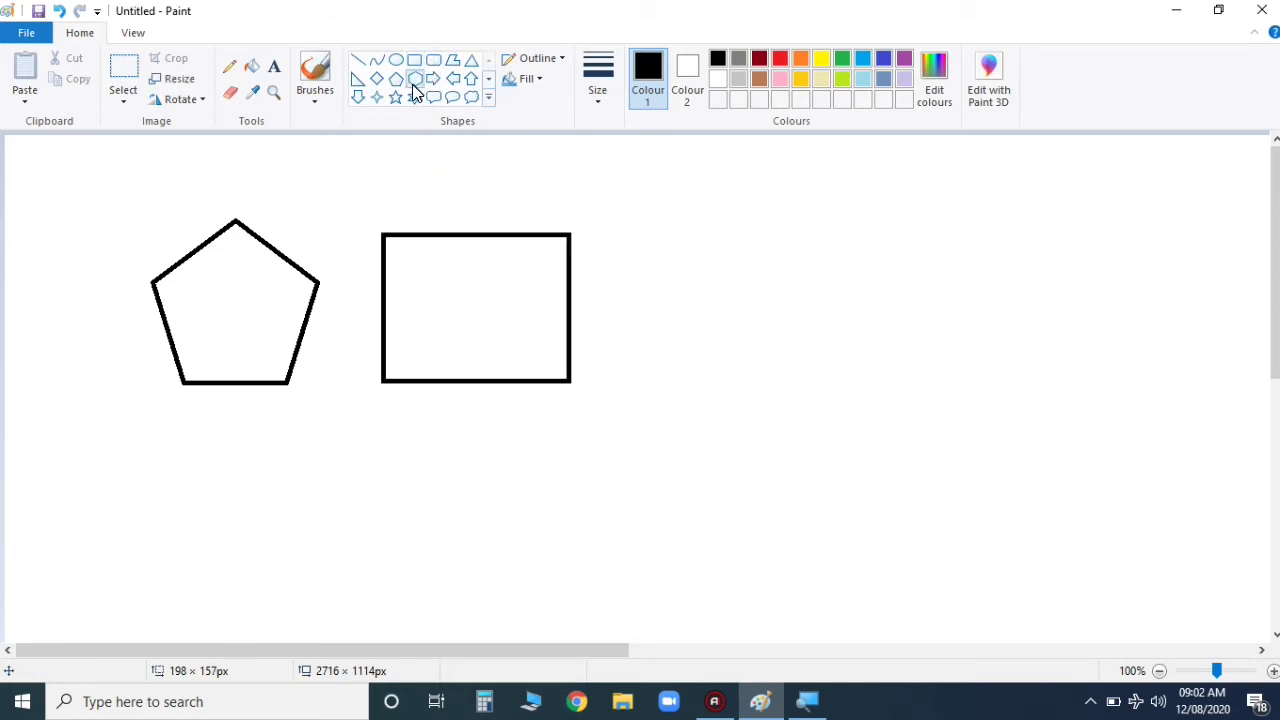
drag(734, 226, 911, 376)
click(376, 78)
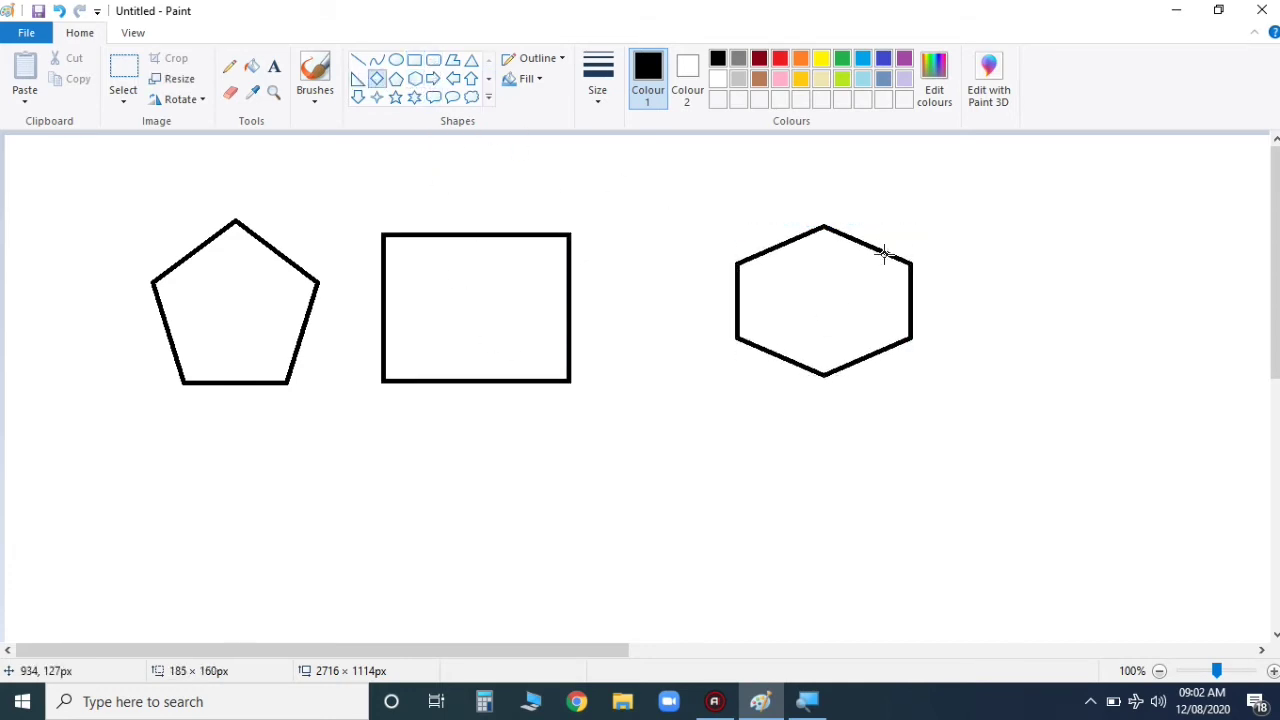
mouse_move(1022, 251)
mouse_down()
mouse_move(1118, 321)
mouse_move(1172, 406)
mouse_up()
drag(1150, 349, 1150, 332)
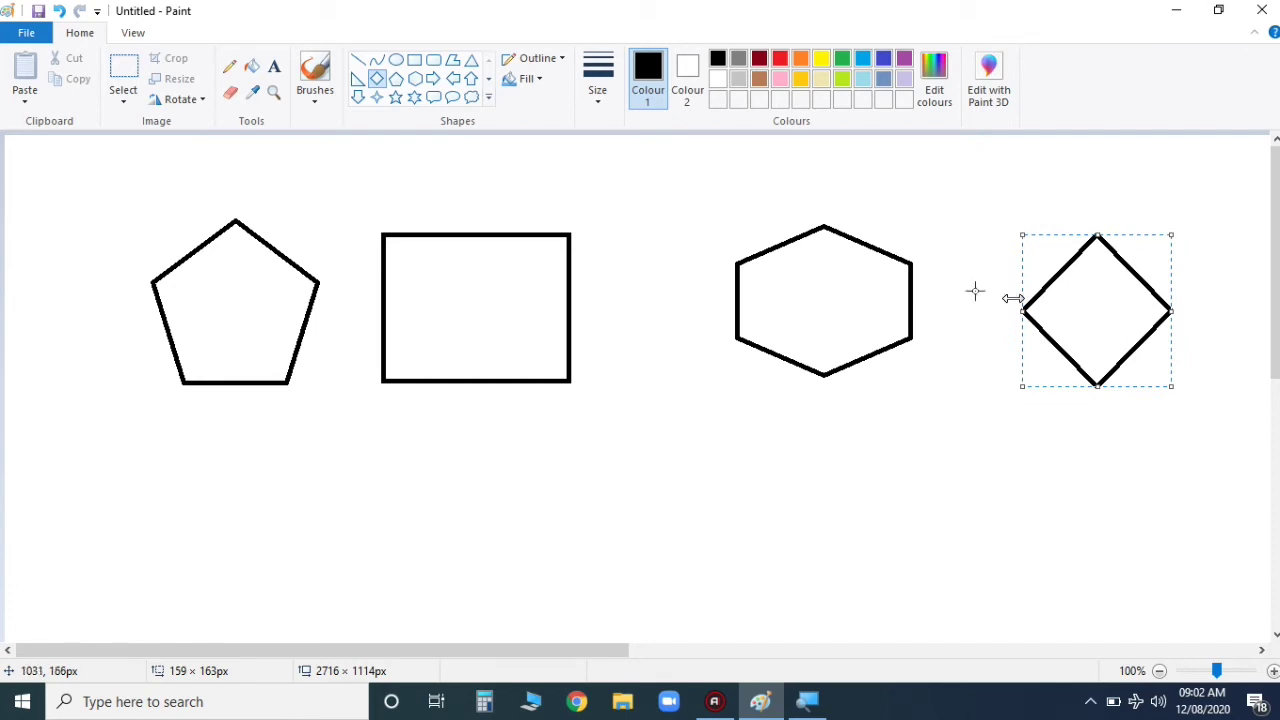
click(415, 98)
drag(460, 451, 669, 626)
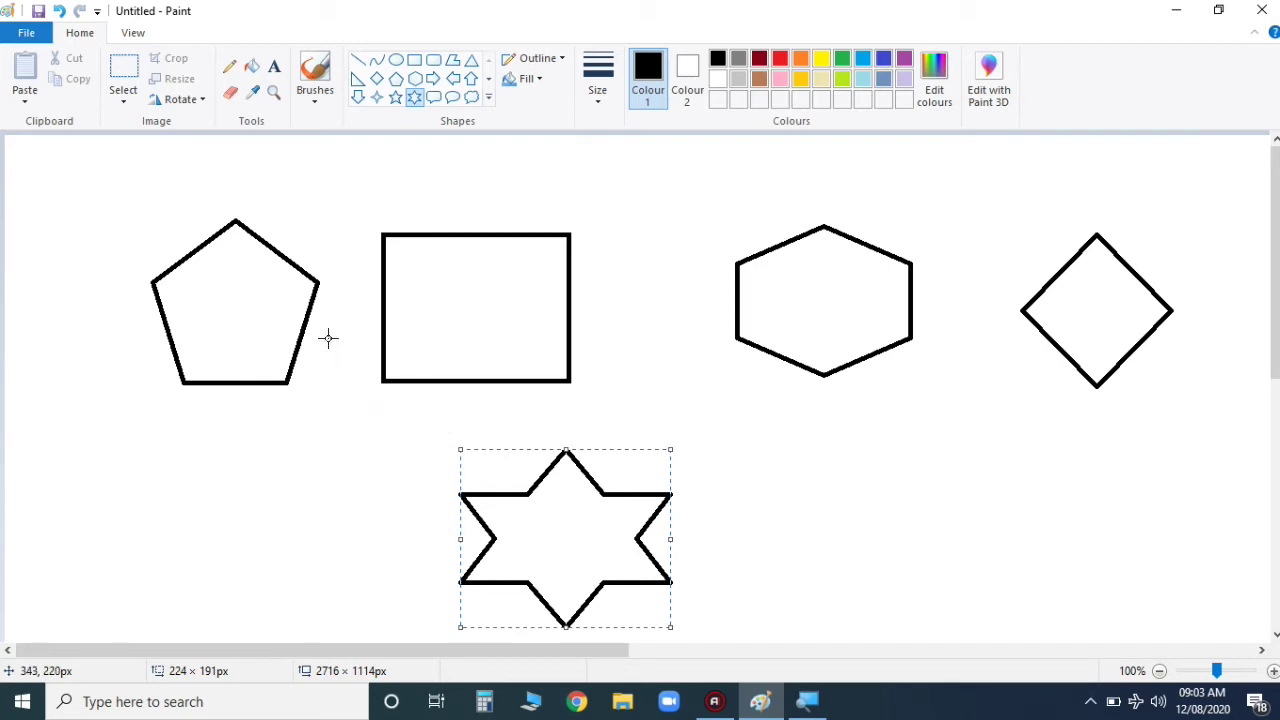
Step: Use the Fill tool to colour the pentagon yellow, rectangle red, hexagon green and diamond light blue
click(251, 70)
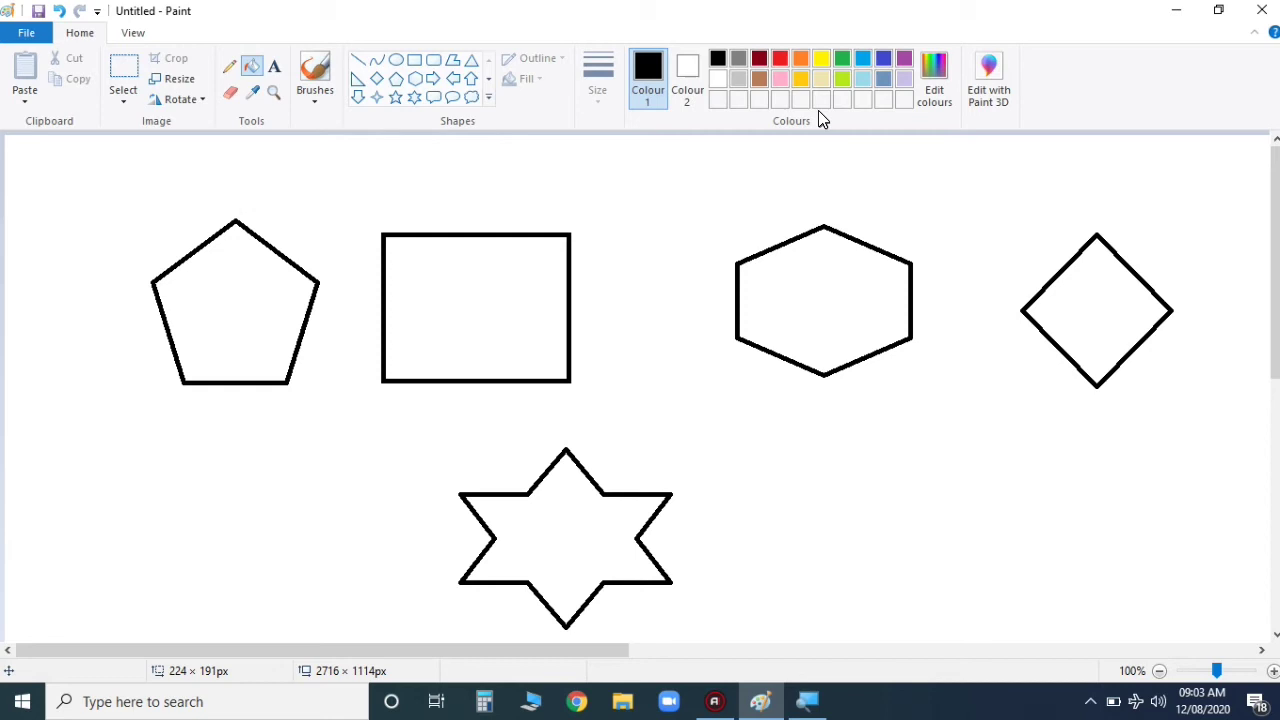
click(821, 58)
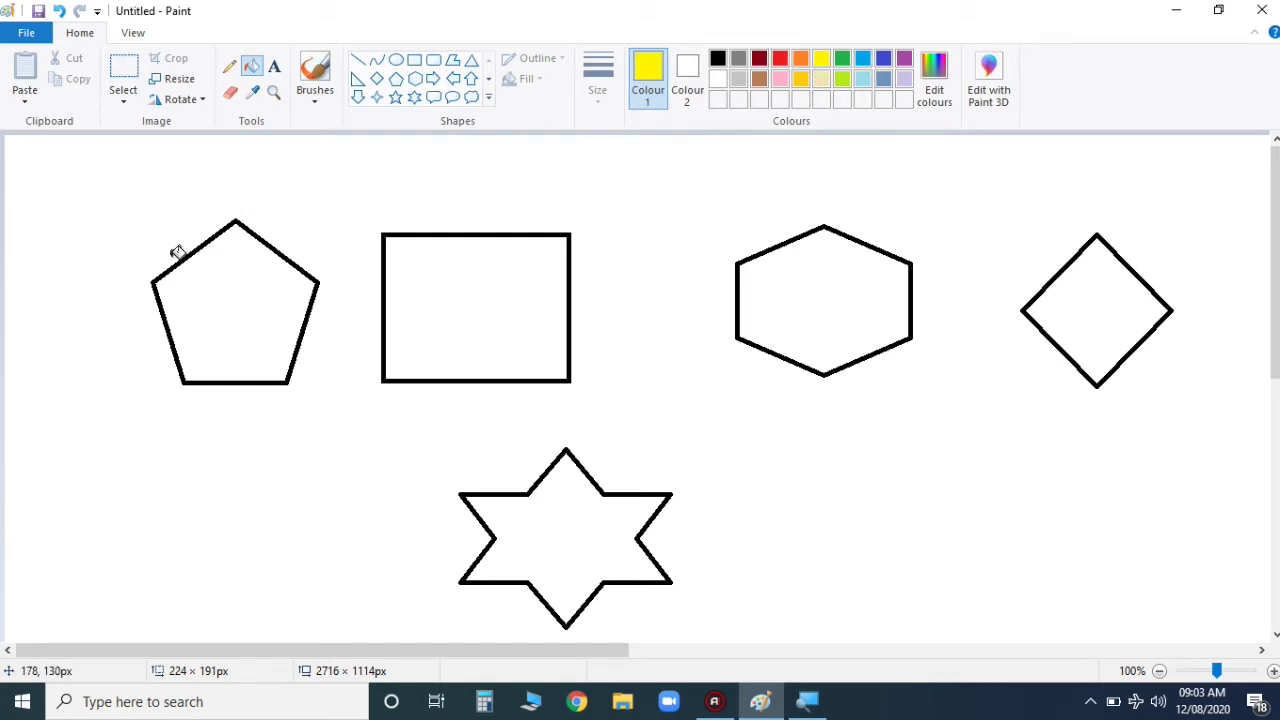
click(231, 289)
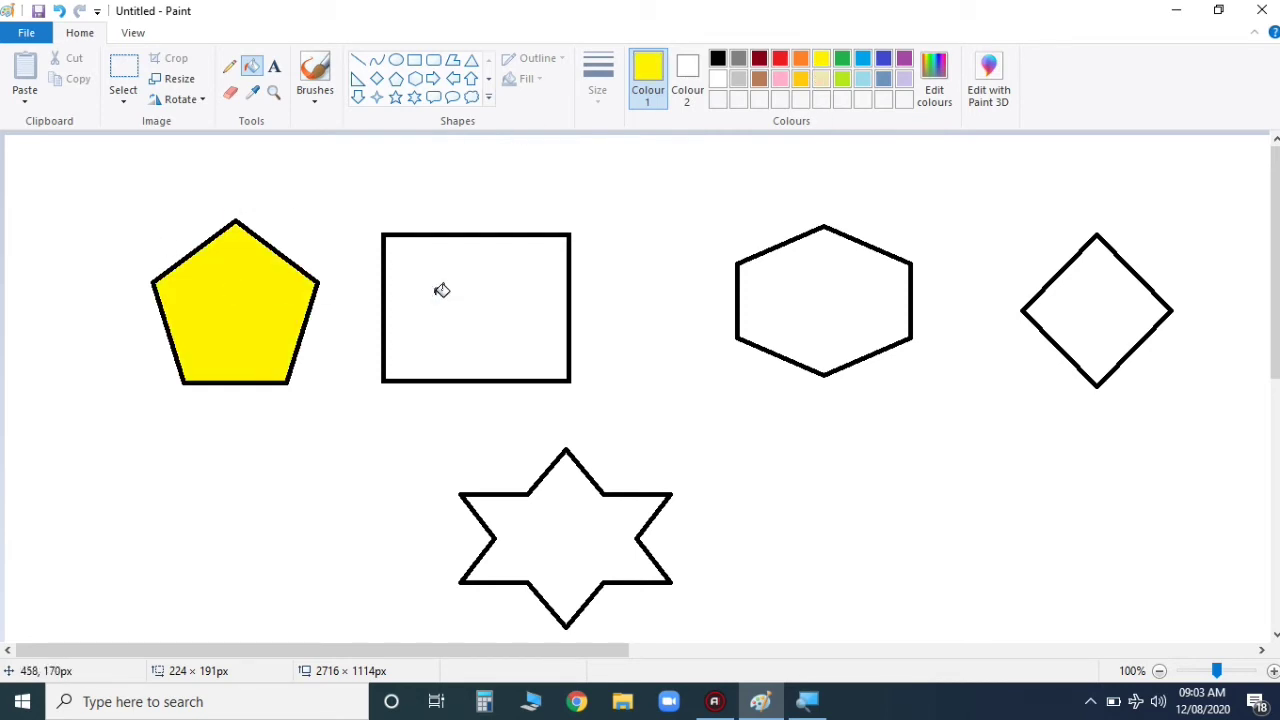
click(780, 60)
click(466, 320)
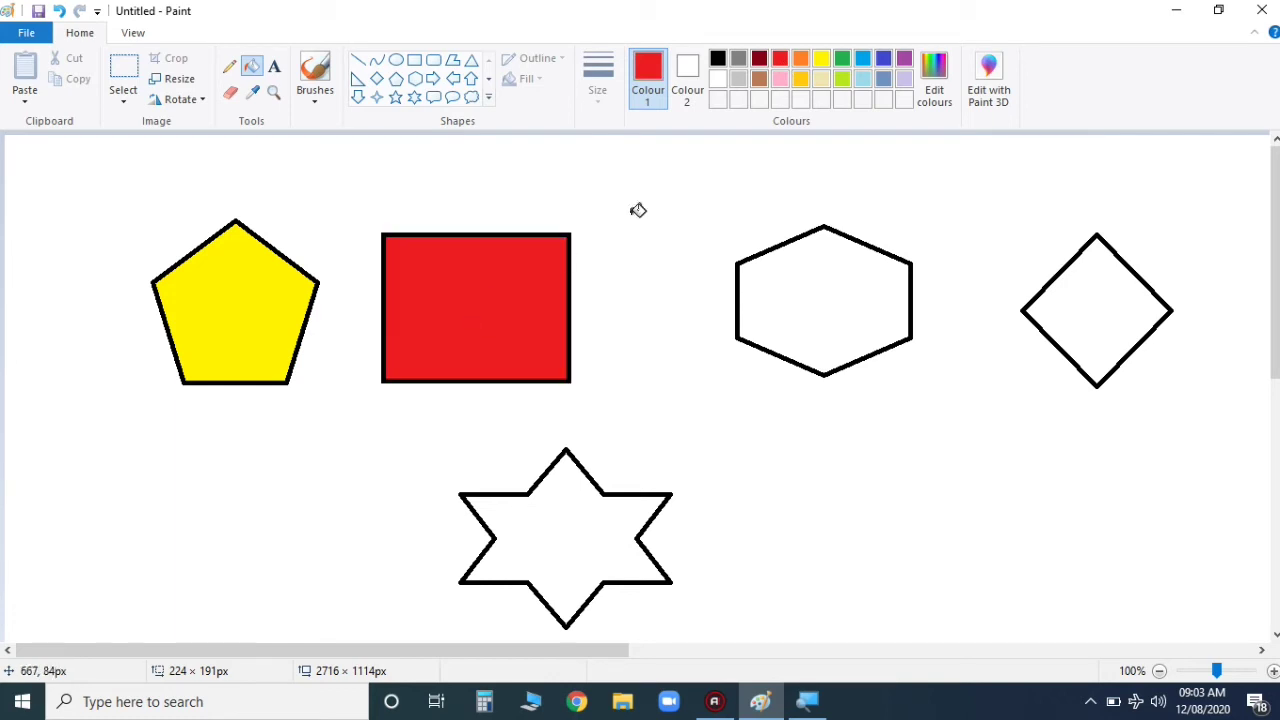
click(842, 60)
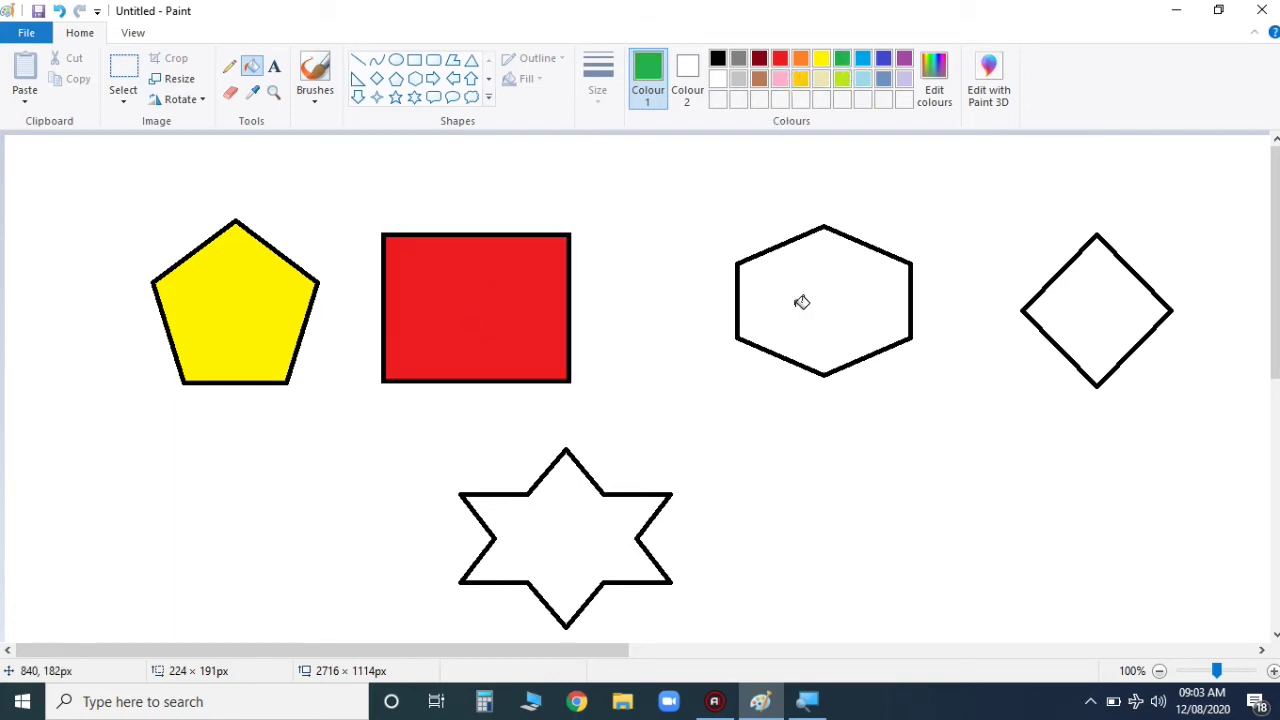
click(803, 303)
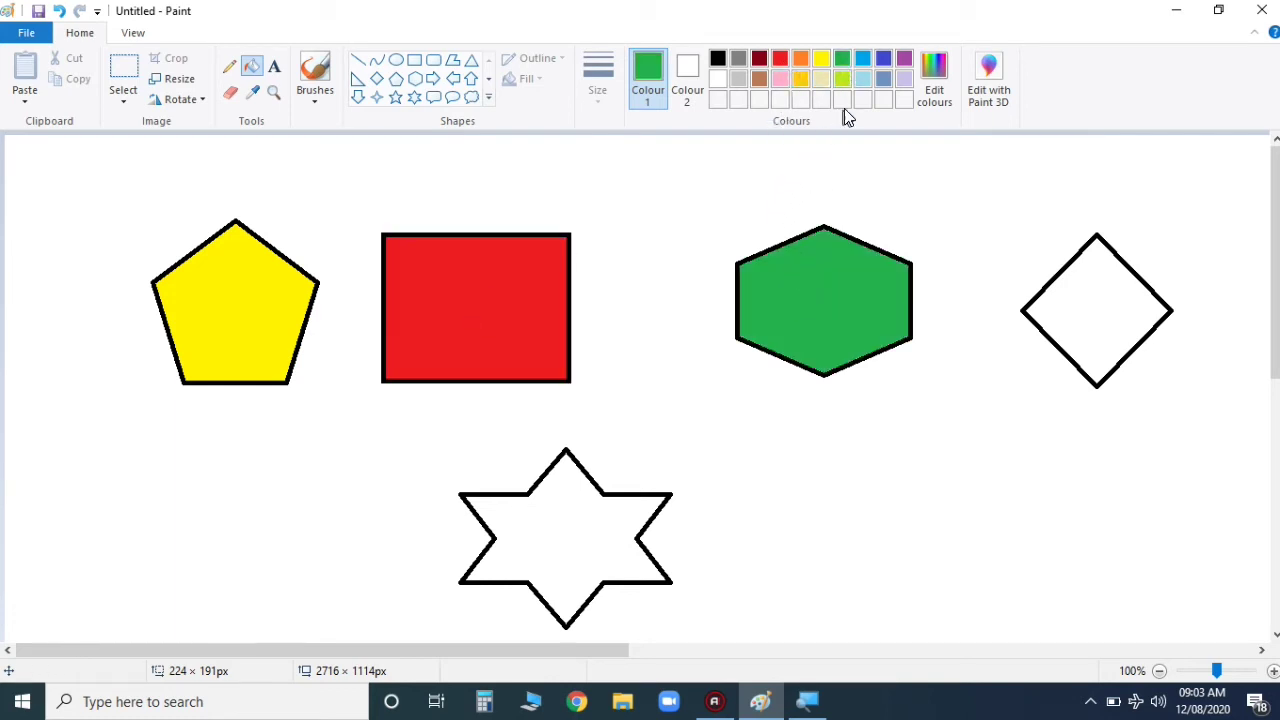
click(864, 62)
click(1100, 302)
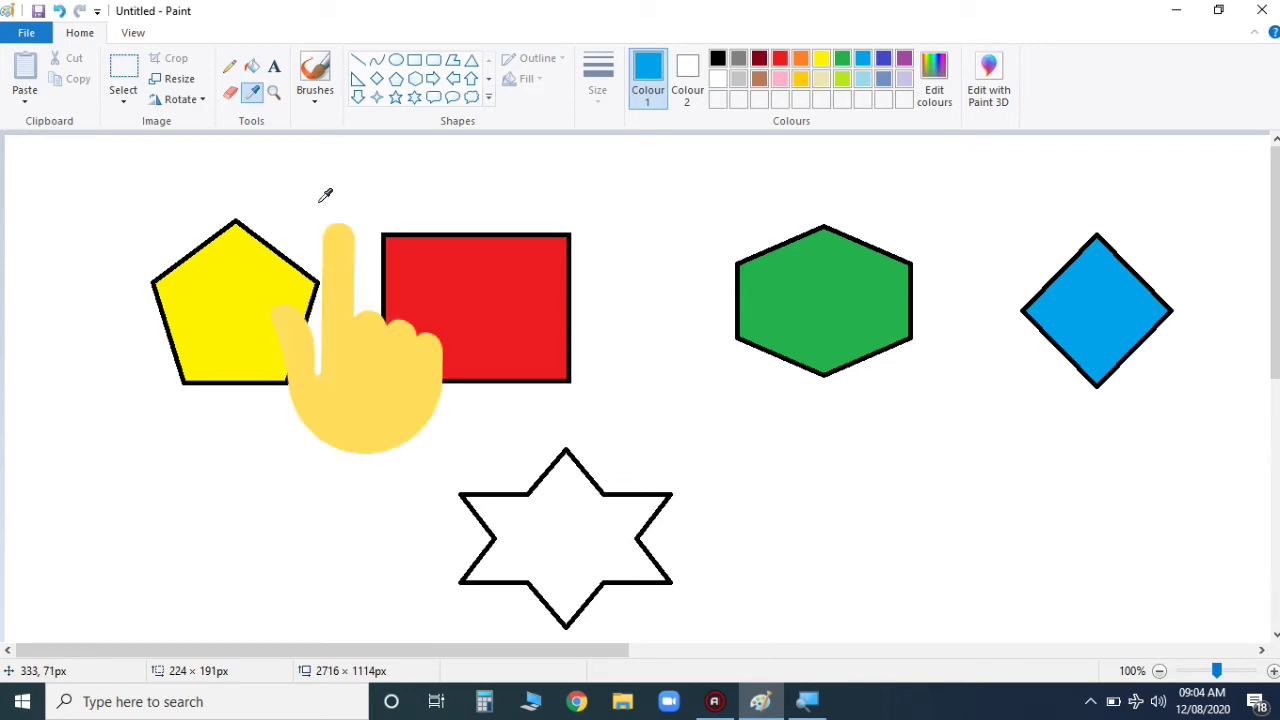
Step: Sample the pentagon's yellow with the Colour picker and fill the six-pointed star with it
click(230, 318)
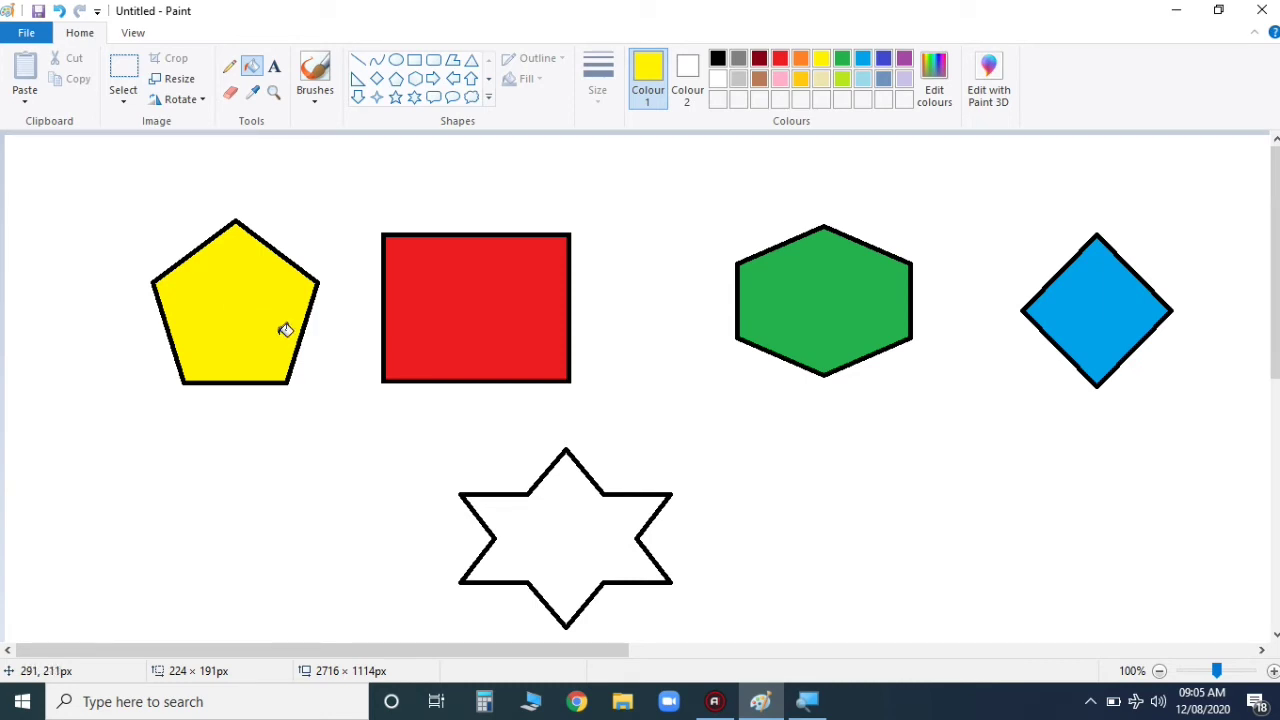
click(540, 529)
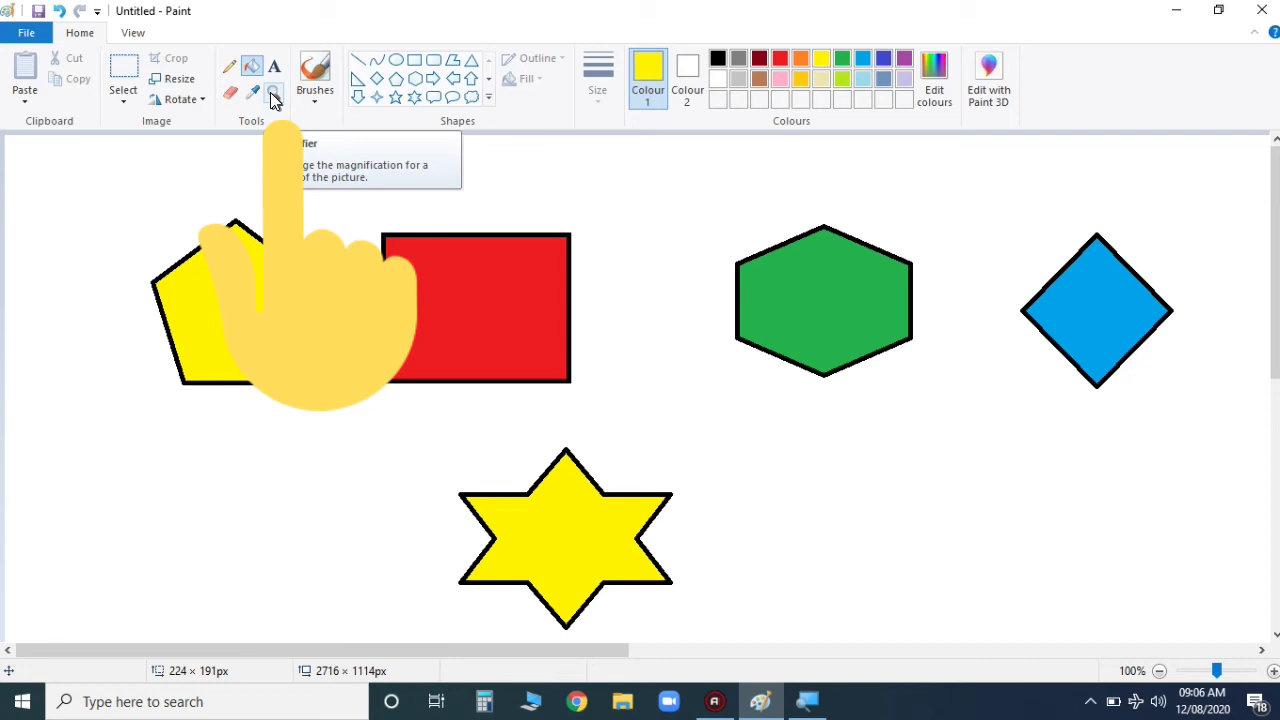
Step: Zoom in on the pentagon with the Magnifier, first to 200% and then to 400%
click(274, 96)
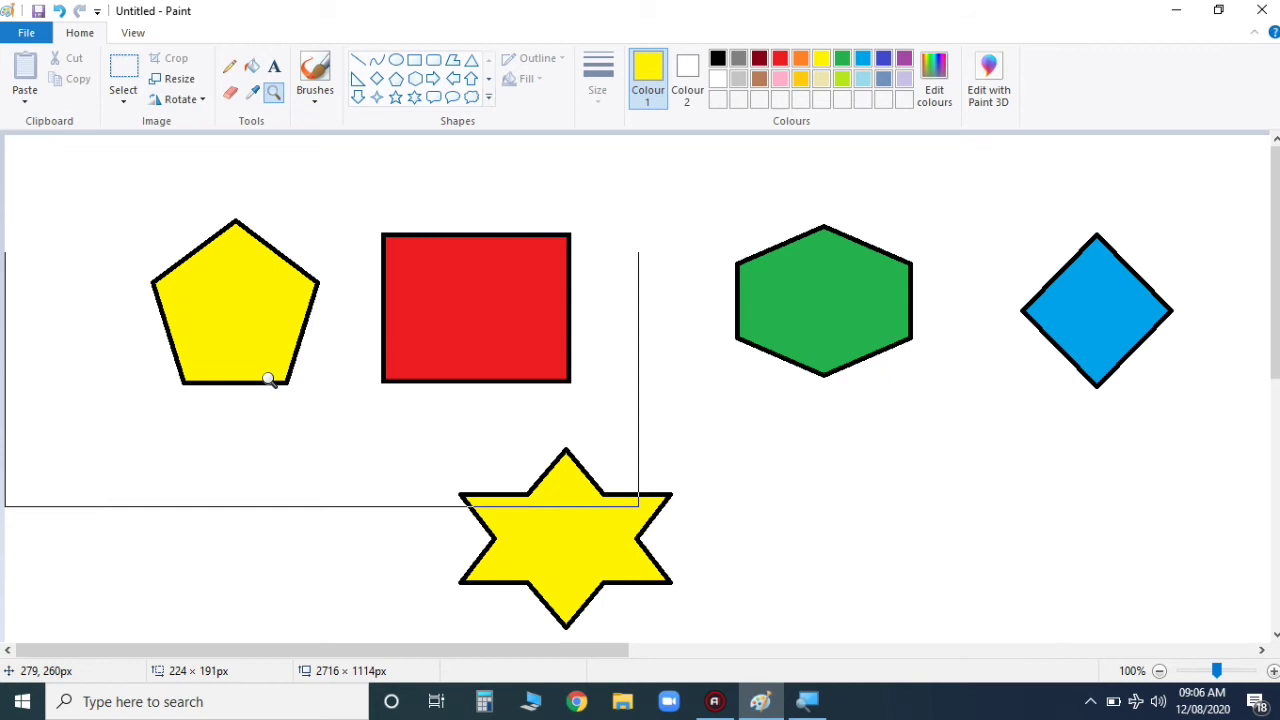
click(261, 347)
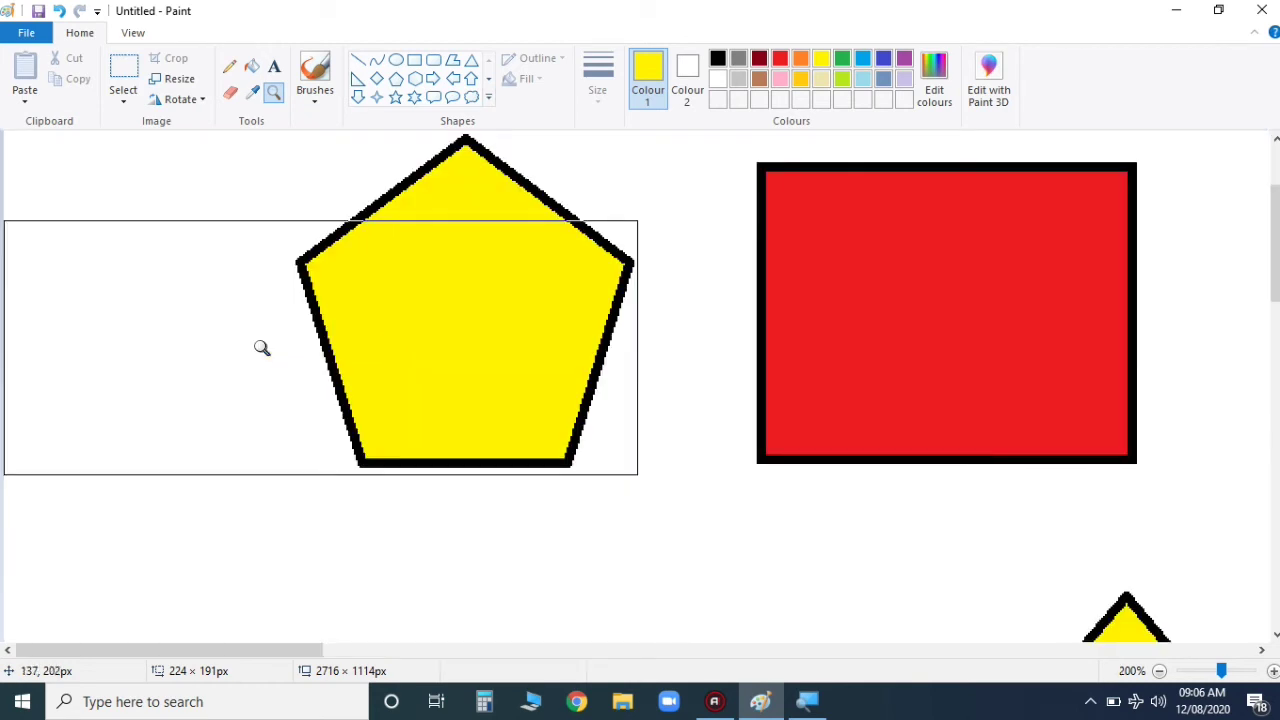
click(261, 347)
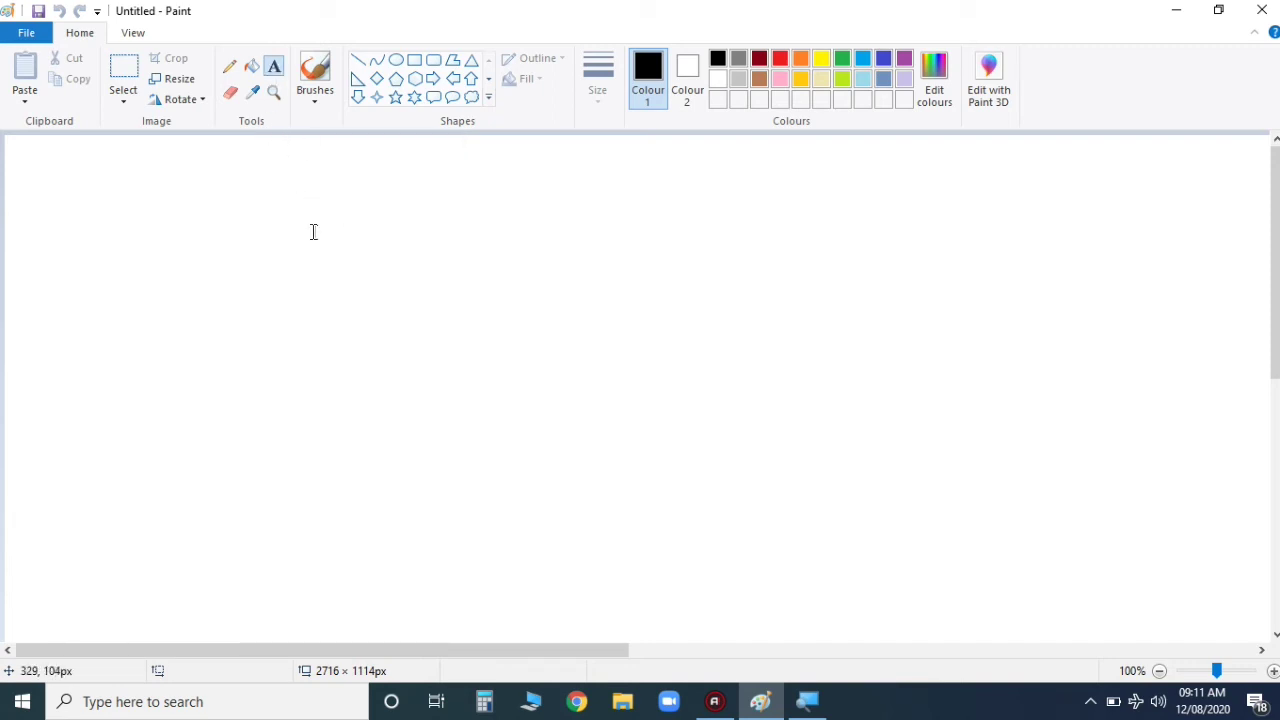
Step: Add a bold green text label on the canvas containing the person's full name
click(320, 270)
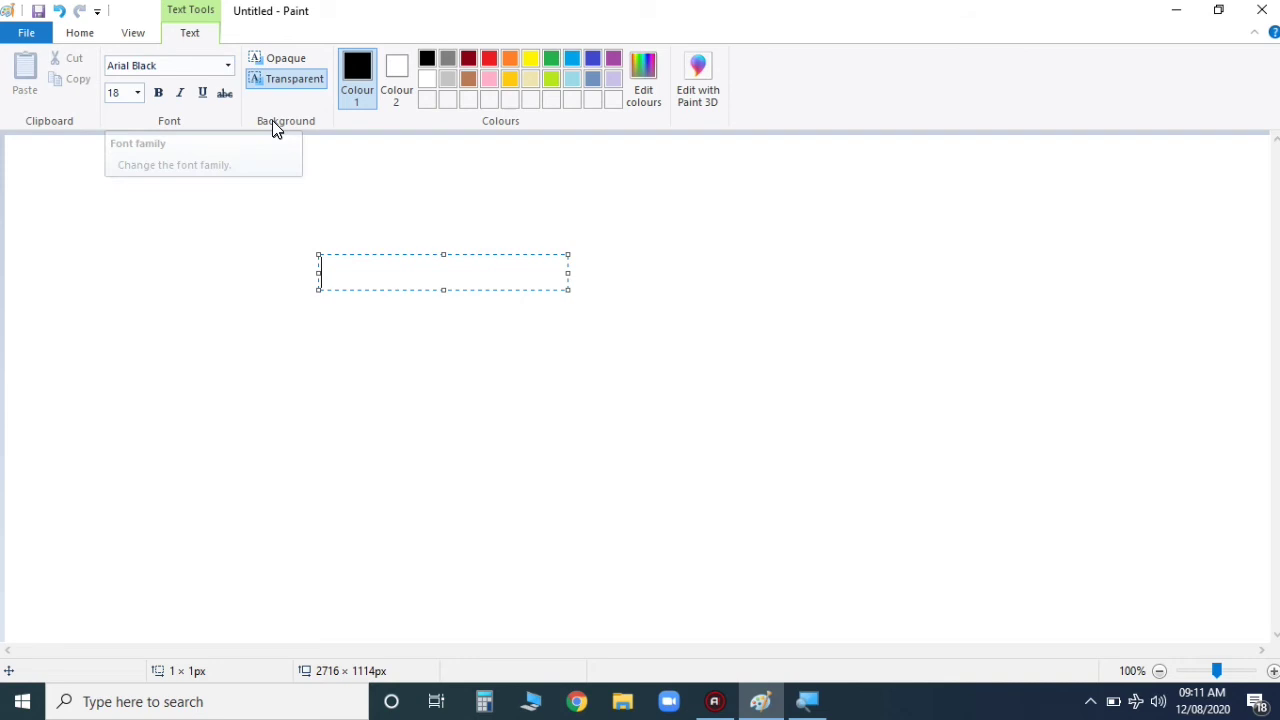
click(158, 98)
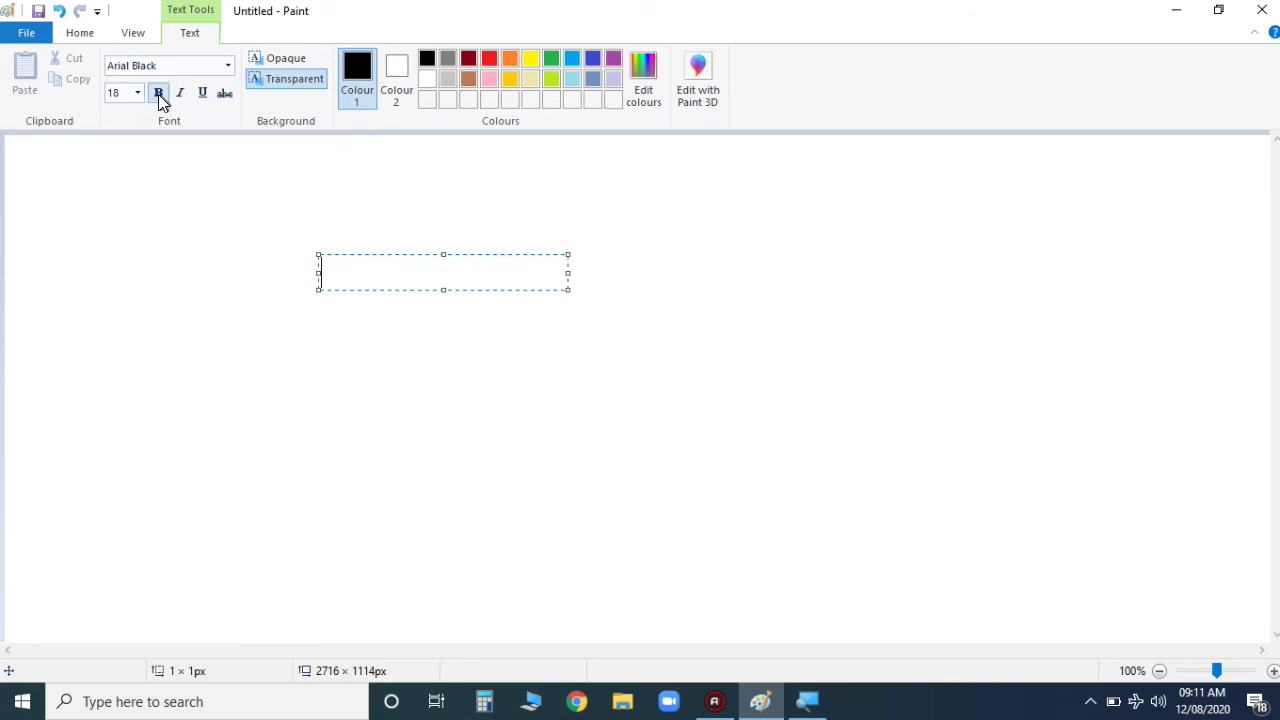
click(551, 59)
text(k)
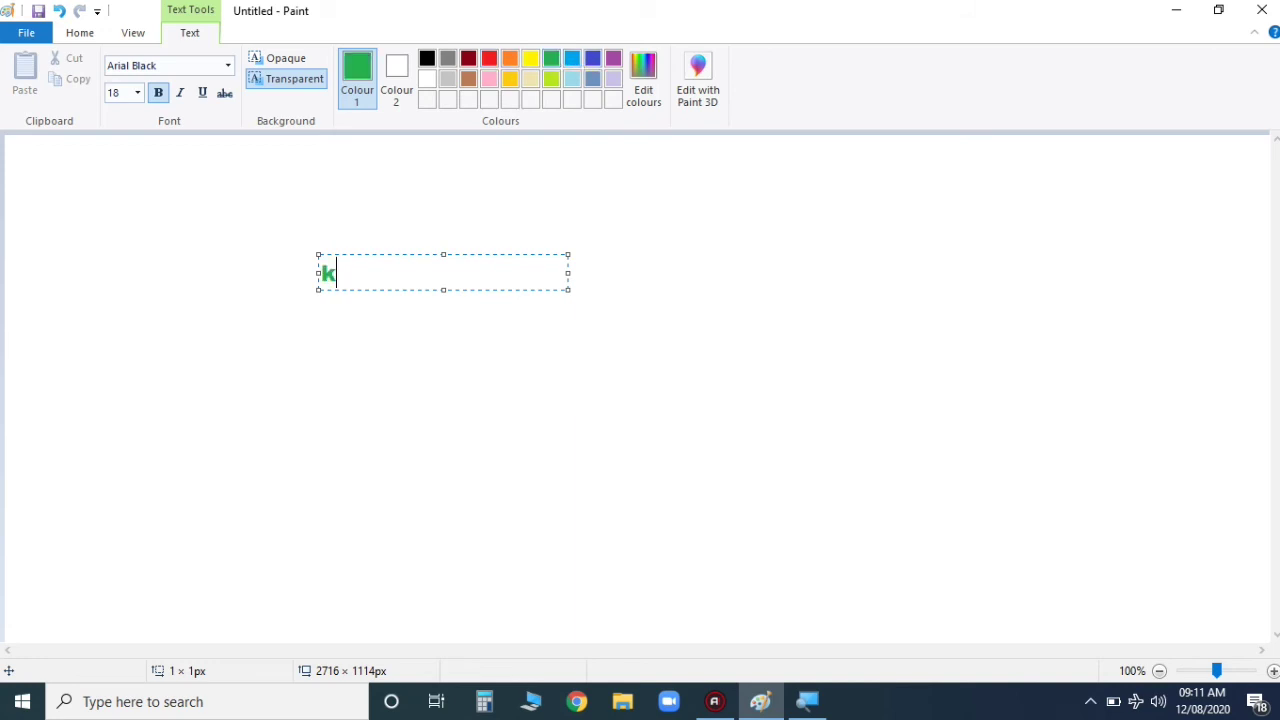
key(BackSpace)
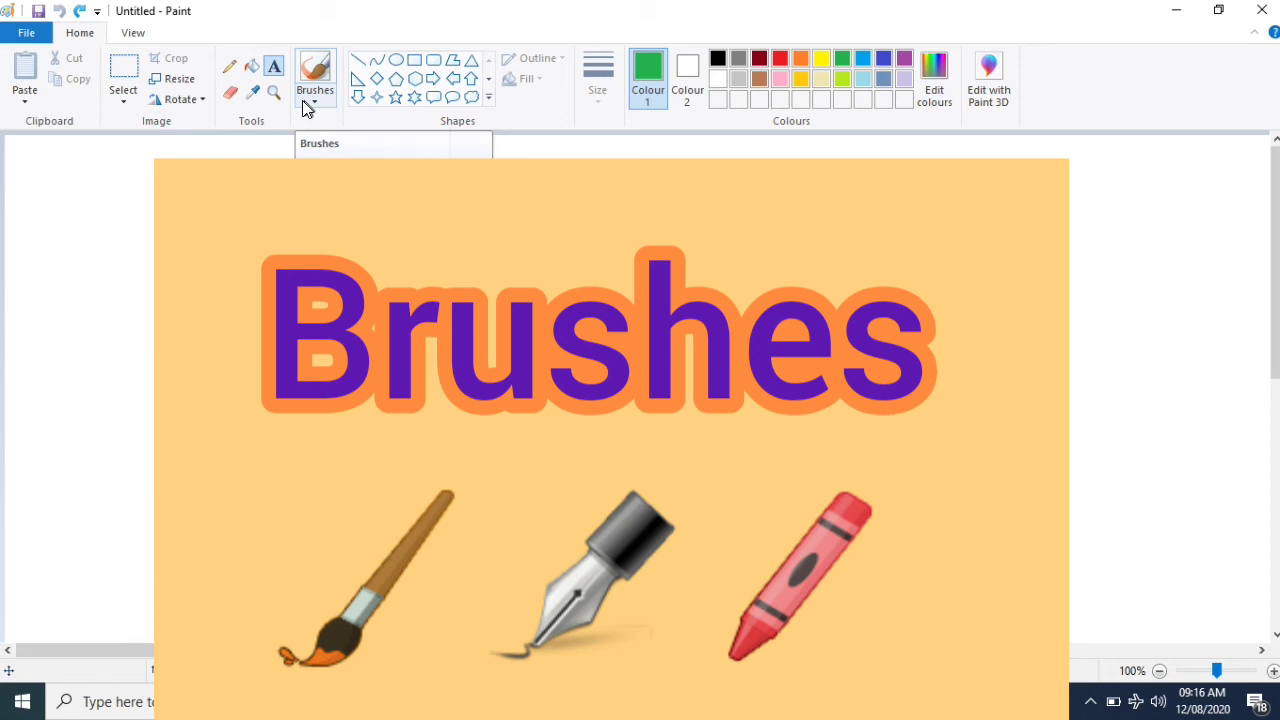
Step: Paint green wavy strokes with the oil brush, a Crayon stroke above, and a Watercolour stroke below
click(307, 104)
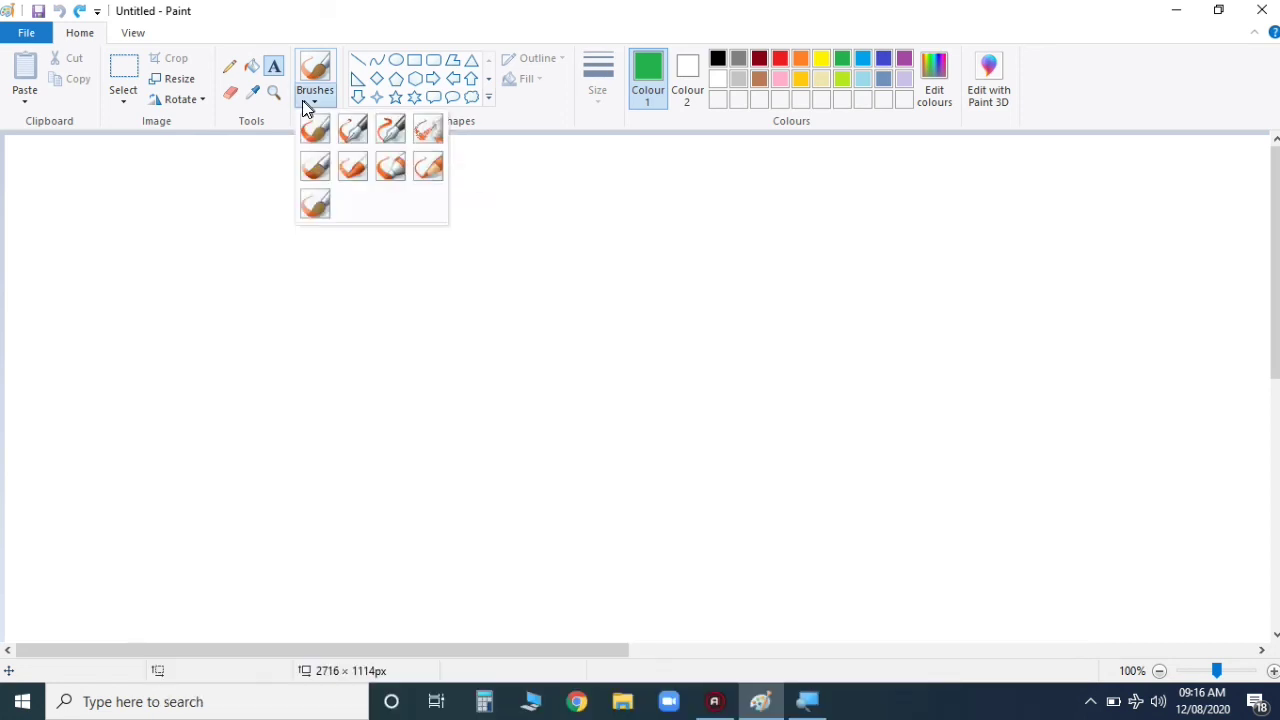
click(318, 174)
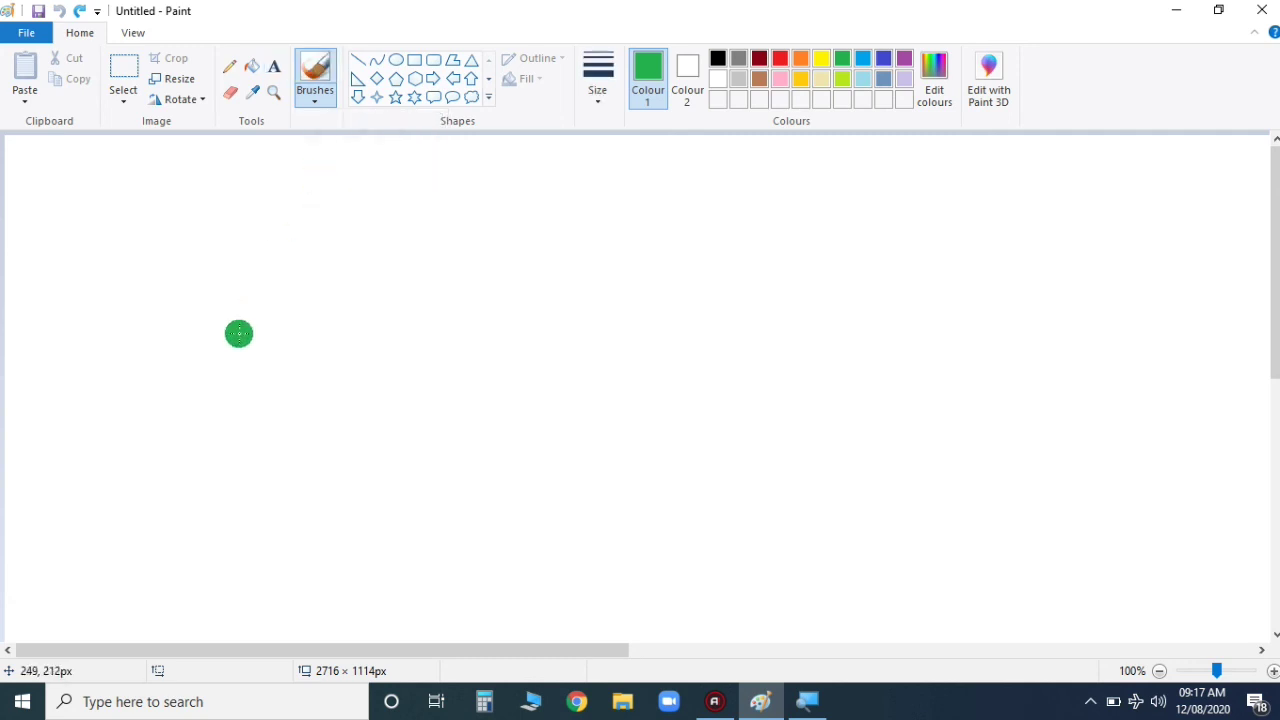
mouse_move(171, 363)
mouse_down()
mouse_move(296, 247)
mouse_move(466, 313)
mouse_move(526, 251)
mouse_move(589, 232)
mouse_move(676, 328)
mouse_up()
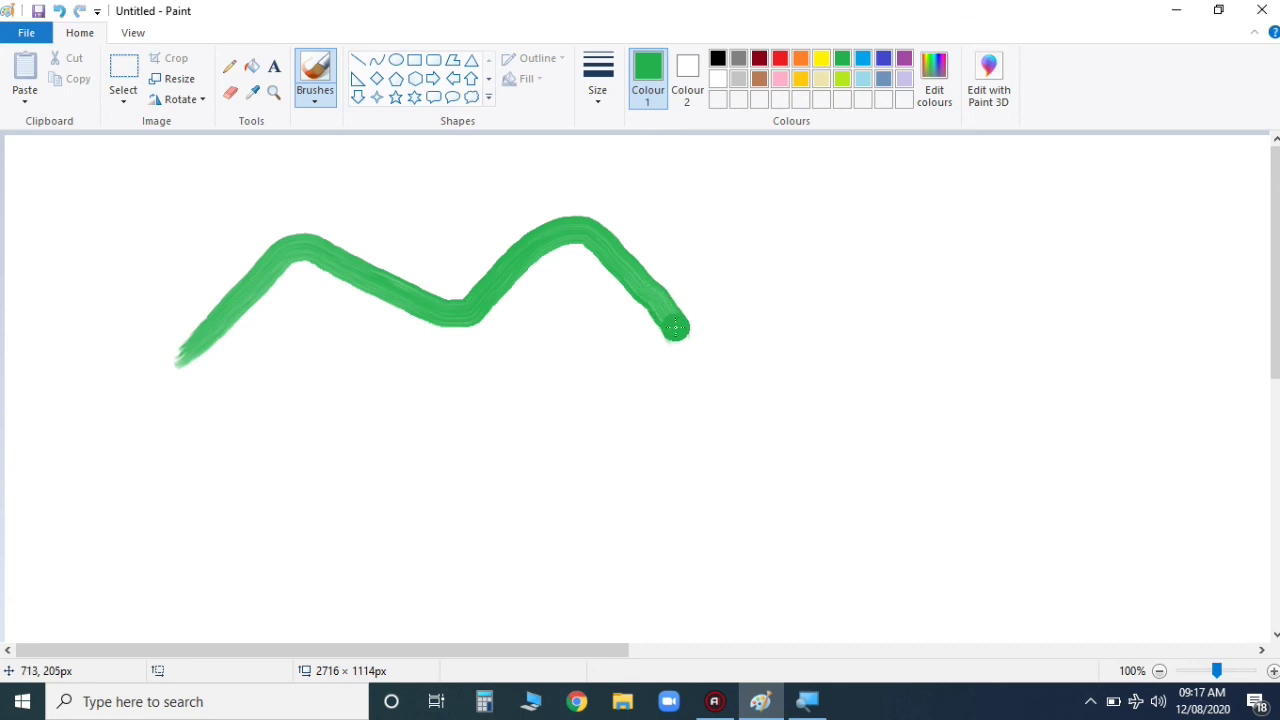
click(322, 100)
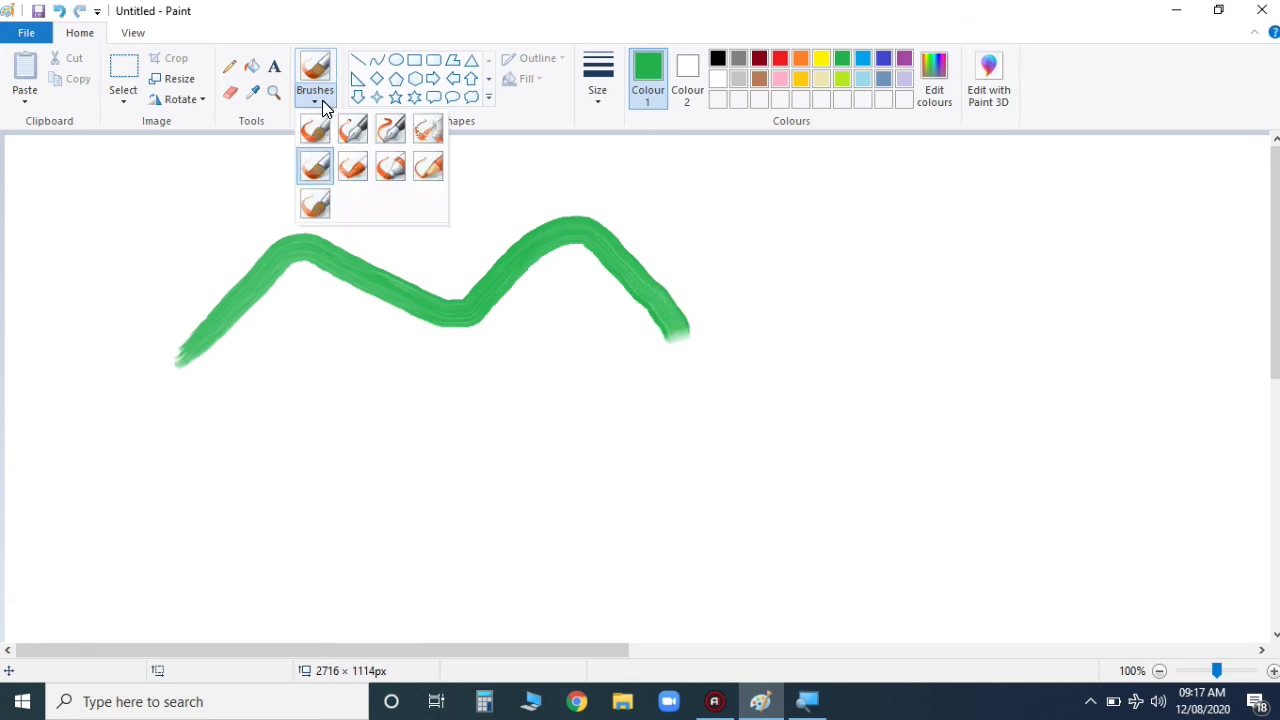
click(362, 168)
mouse_move(150, 285)
mouse_down()
mouse_move(230, 218)
mouse_move(280, 211)
mouse_move(398, 211)
mouse_move(466, 238)
mouse_up()
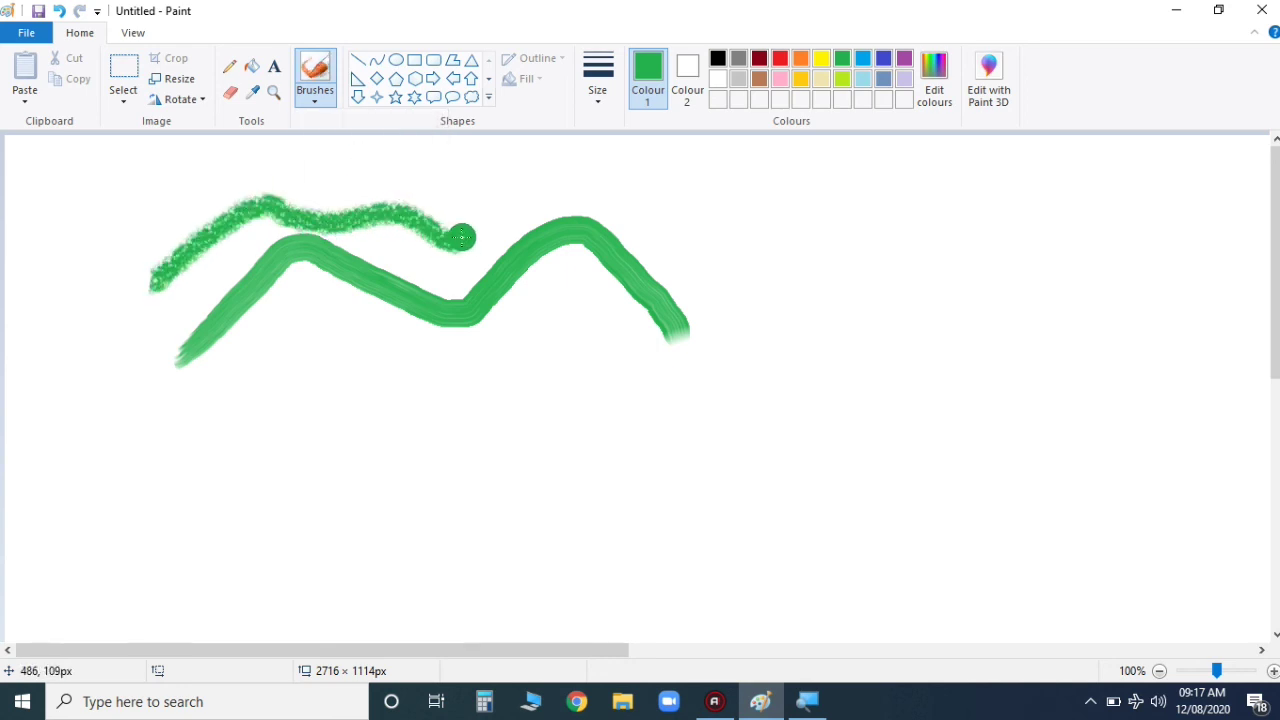
click(314, 90)
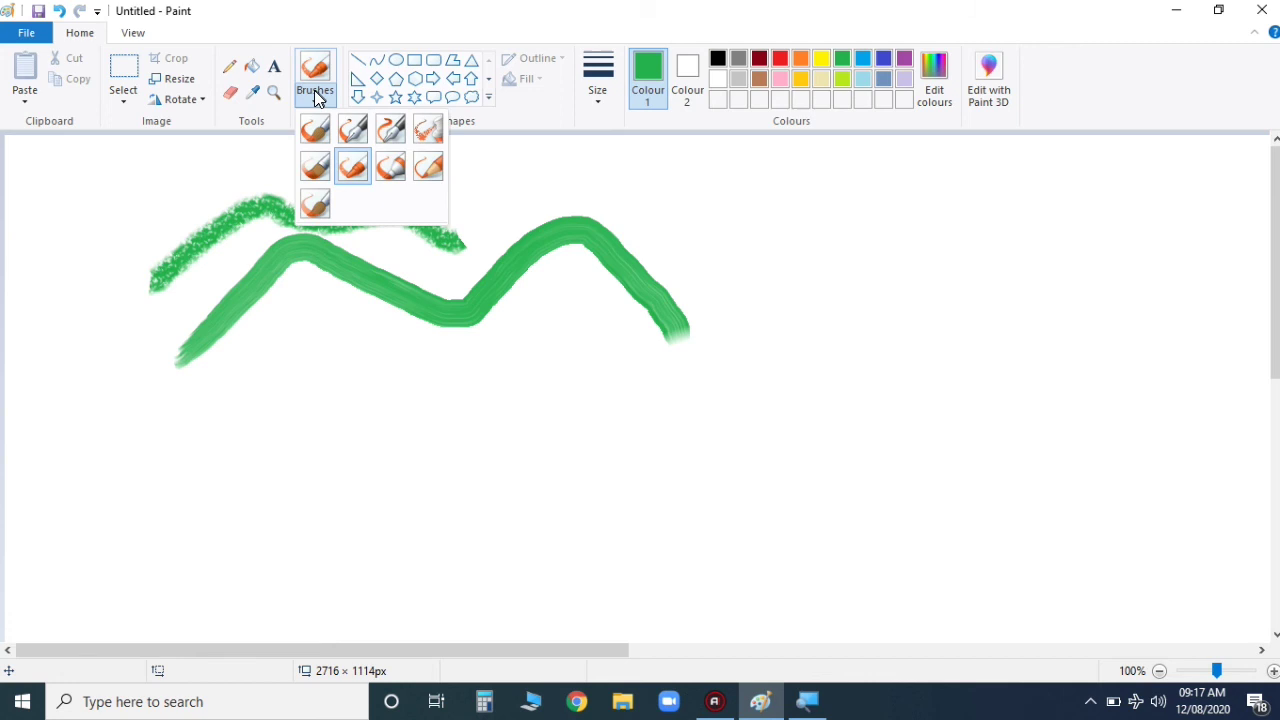
click(318, 204)
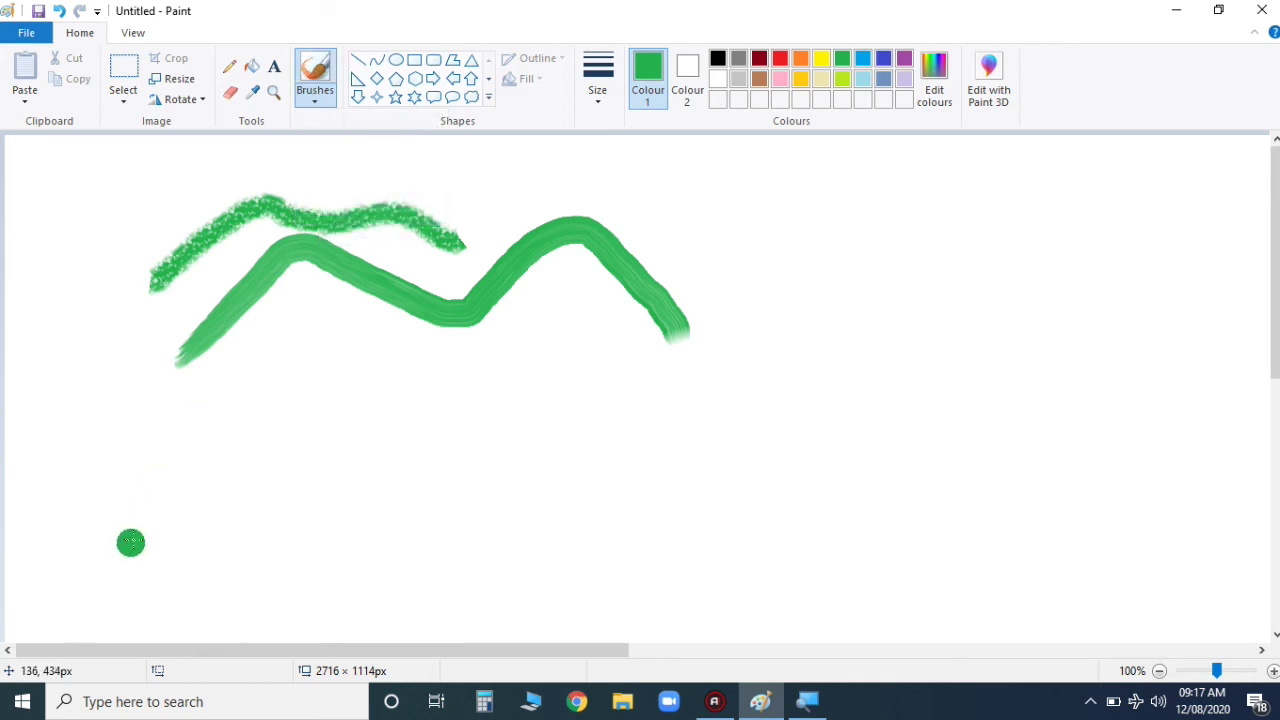
mouse_move(133, 546)
mouse_down()
mouse_move(266, 451)
mouse_move(311, 441)
mouse_move(462, 472)
mouse_move(527, 384)
mouse_move(650, 430)
mouse_up()
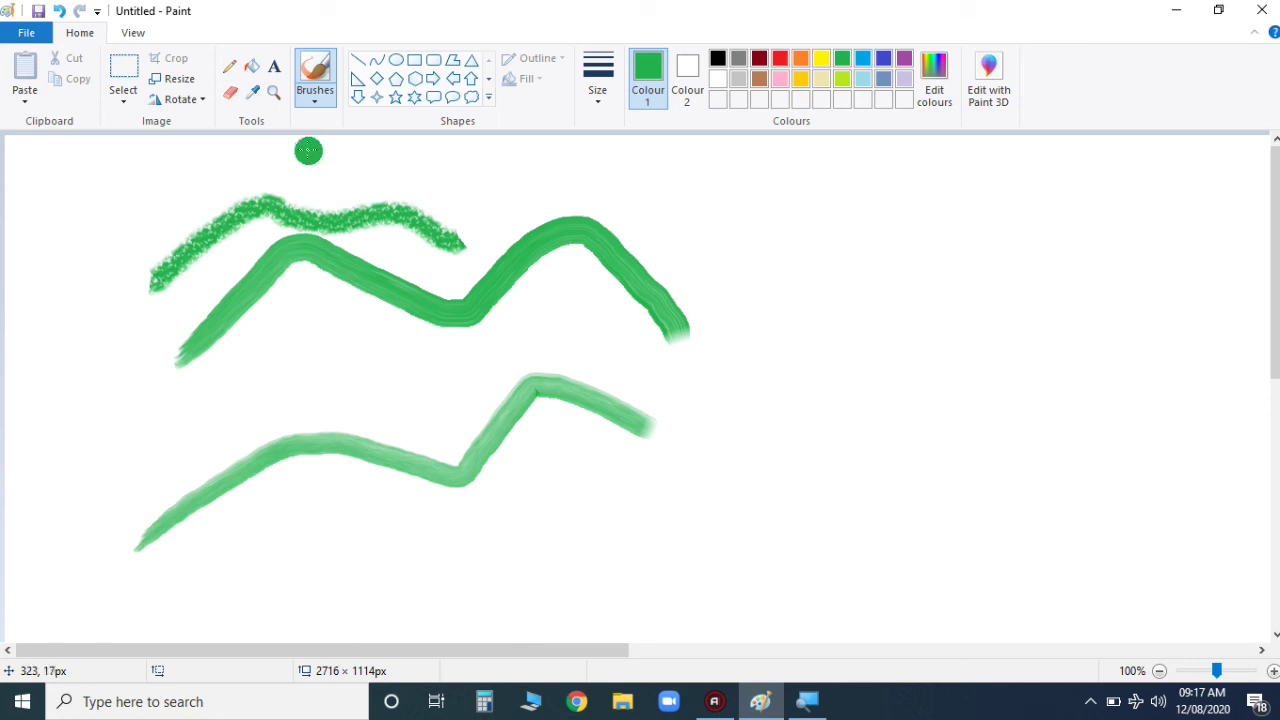